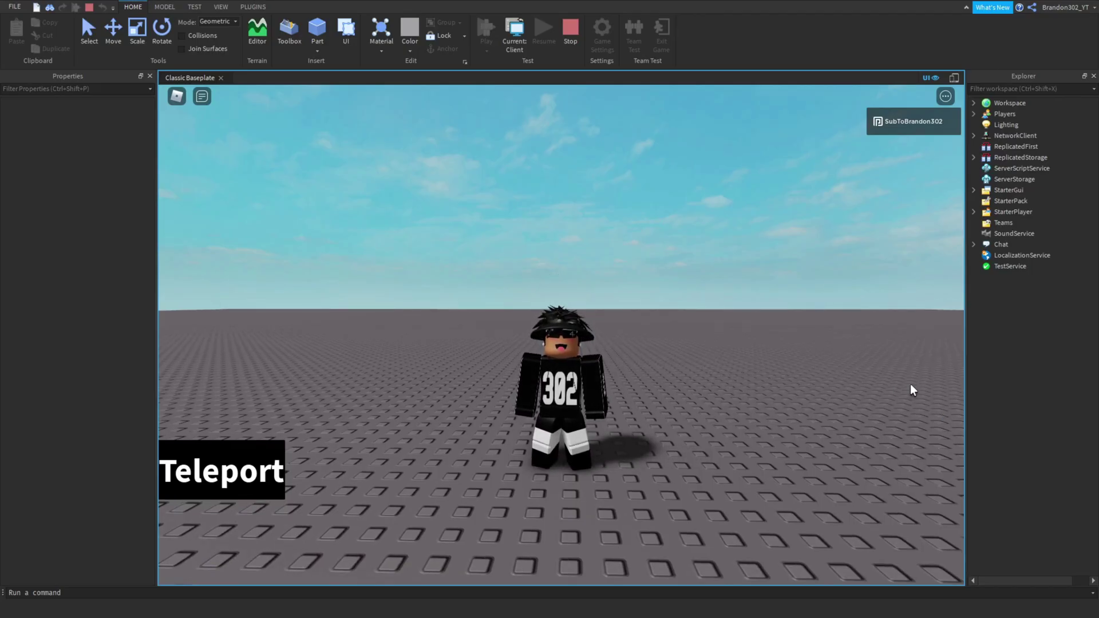
- Jump and walk the test character around with WASD in the playtest
key("space")
key("w")
key("s")
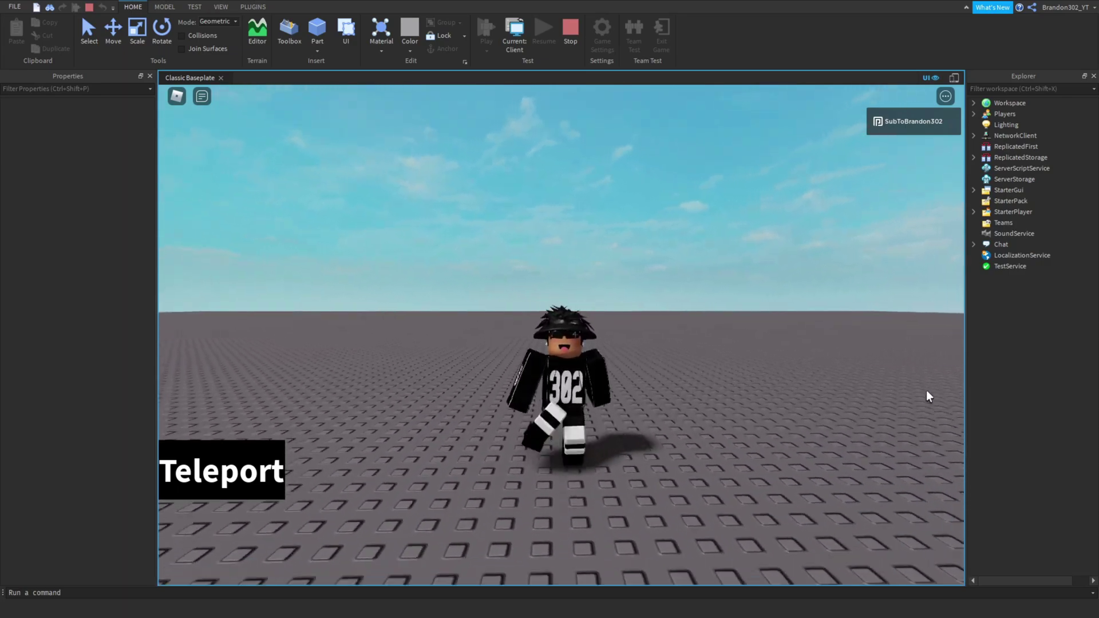
key("a")
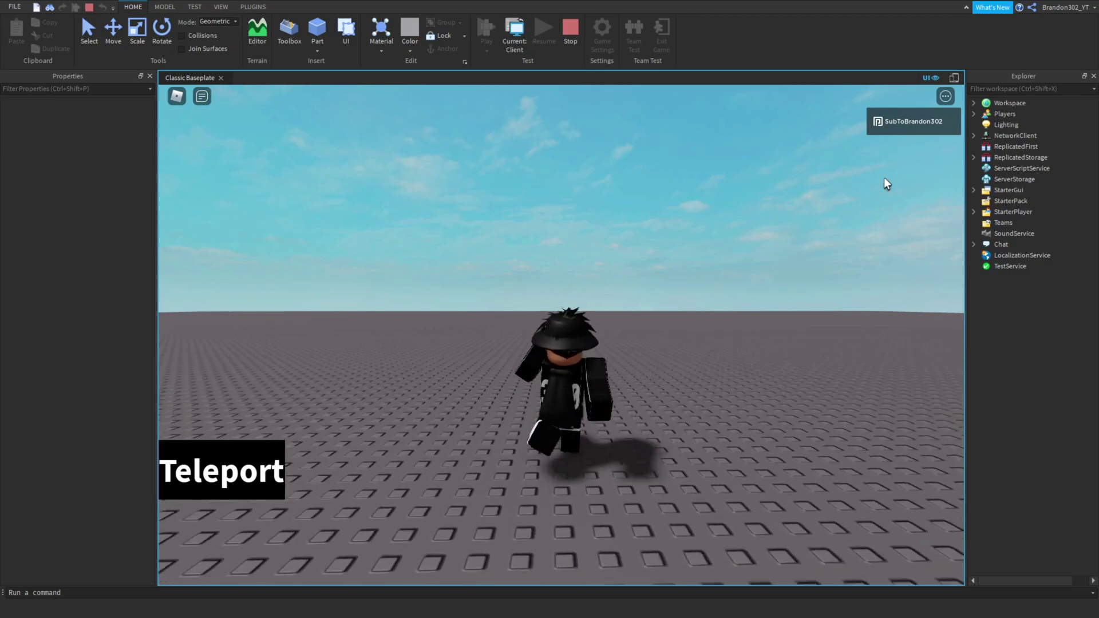
key("s")
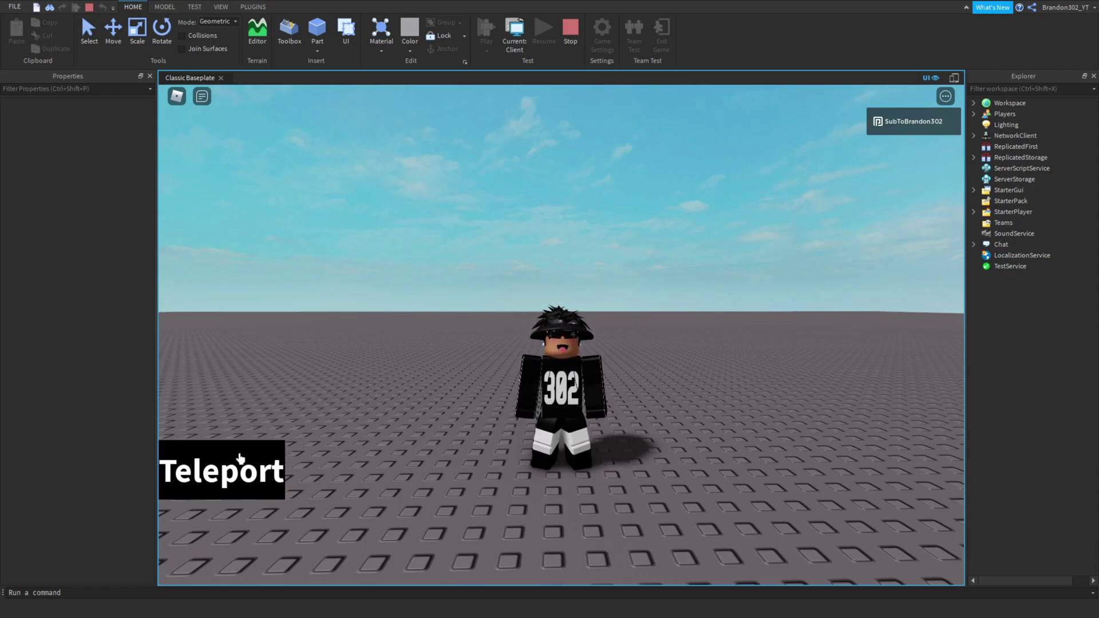
- Open the Areas teleport panel from the Teleport button, then close it with the red X
left_click(228, 478)
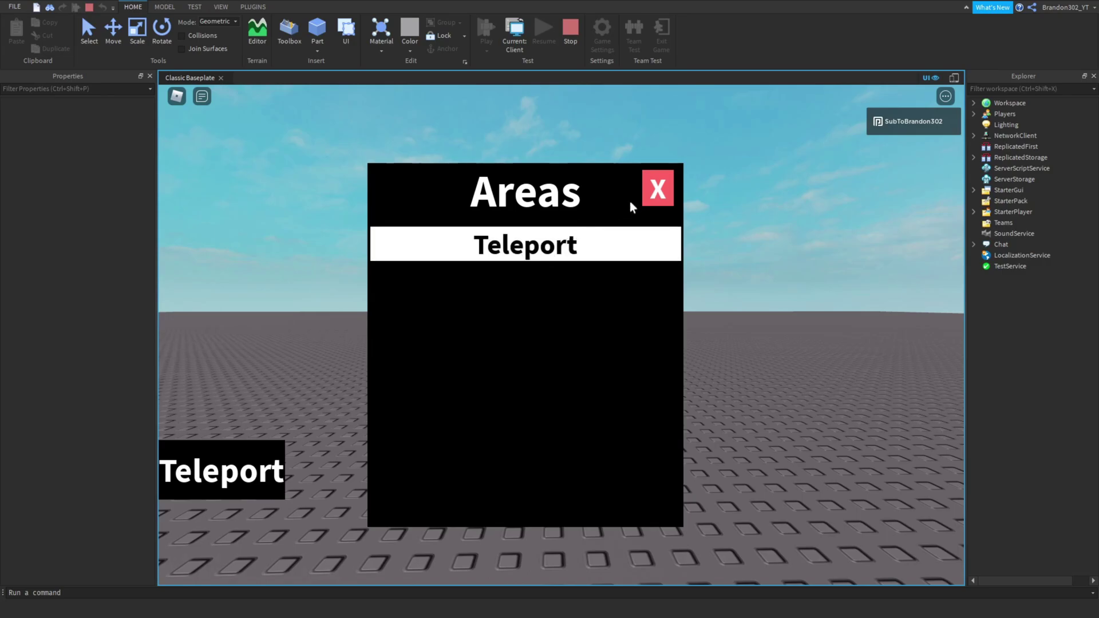
left_click(657, 188)
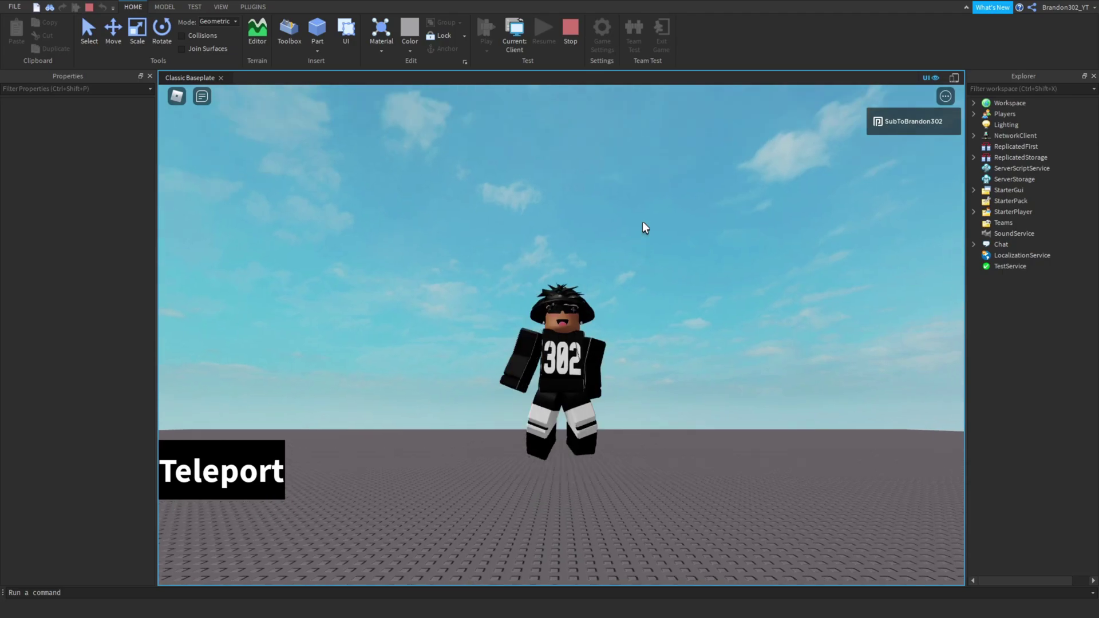
key("s")
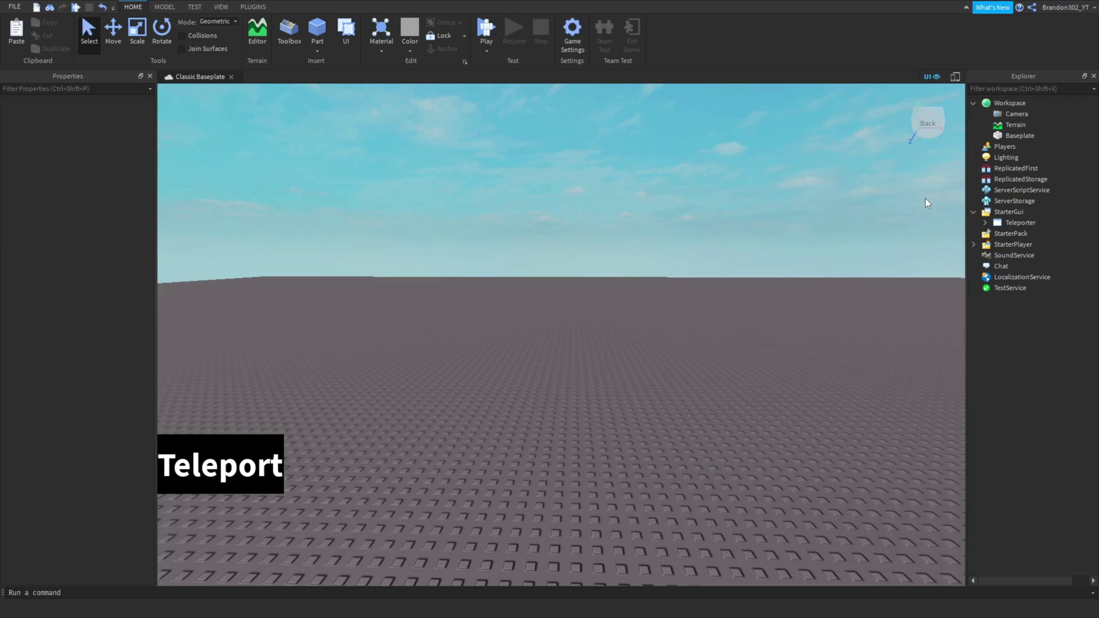
left_click(984, 223)
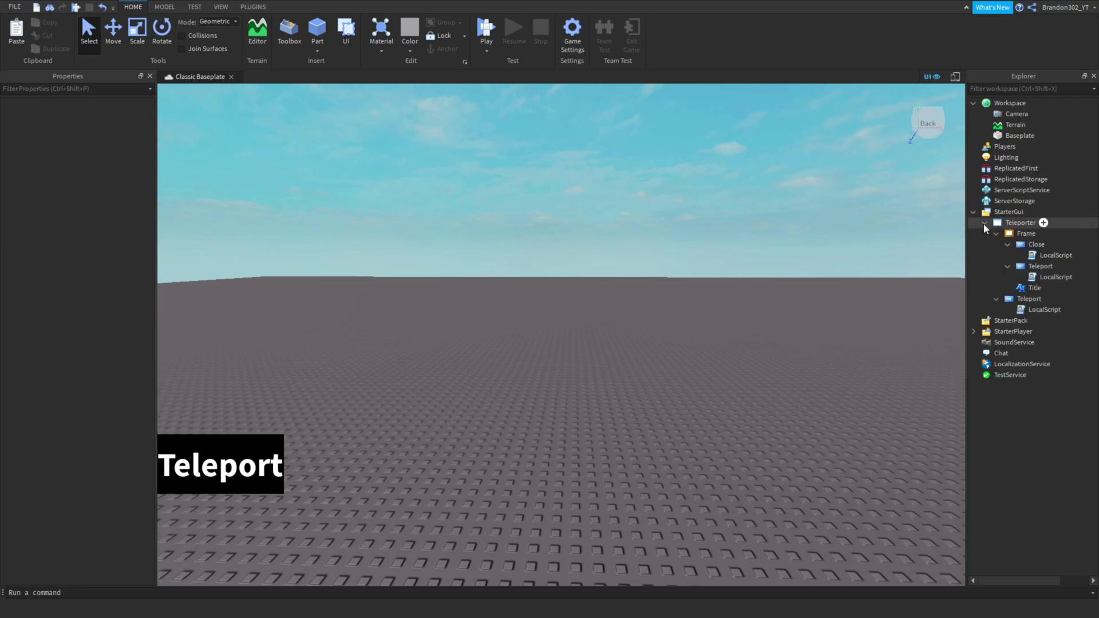
left_click(984, 222)
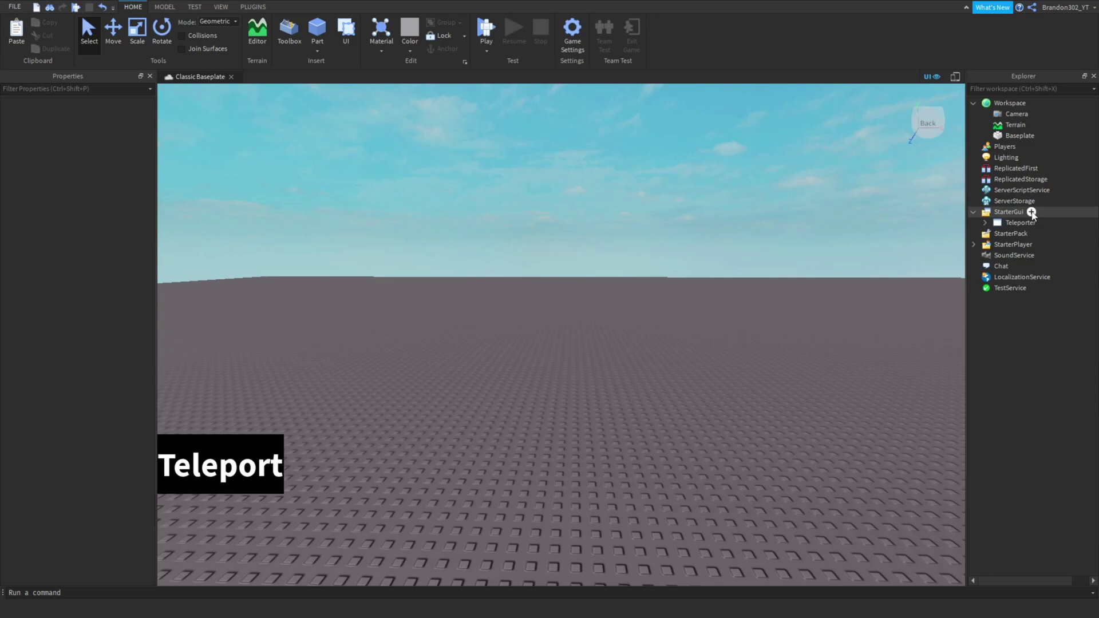
- Insert a ScreenGui into StarterGui and expand the Teleporter GUI for reference
right_click(1013, 212)
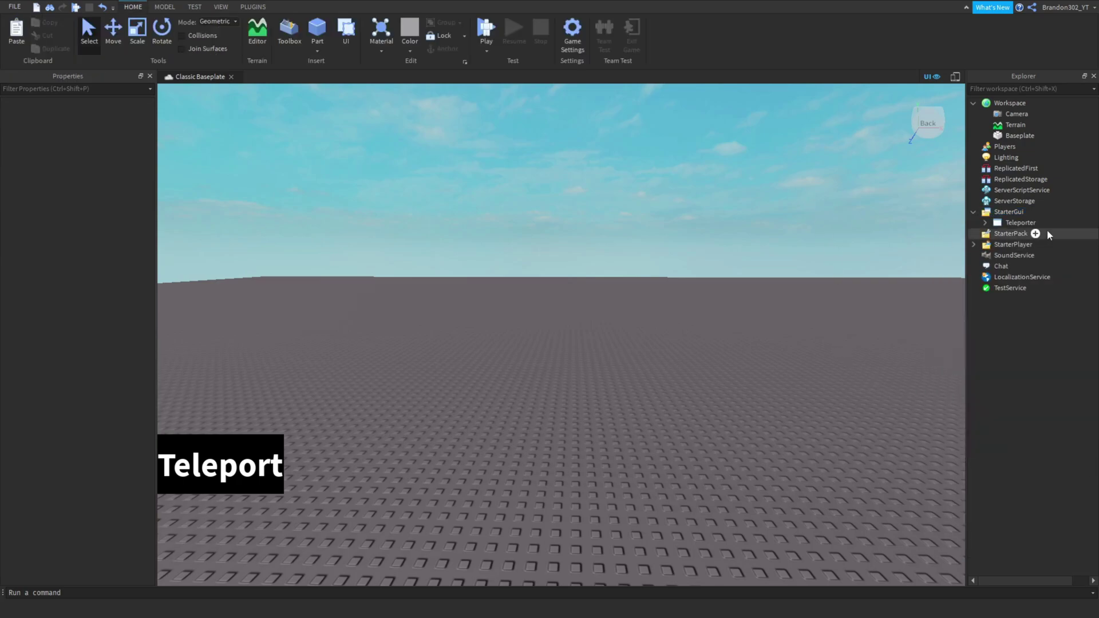
left_click(1010, 212)
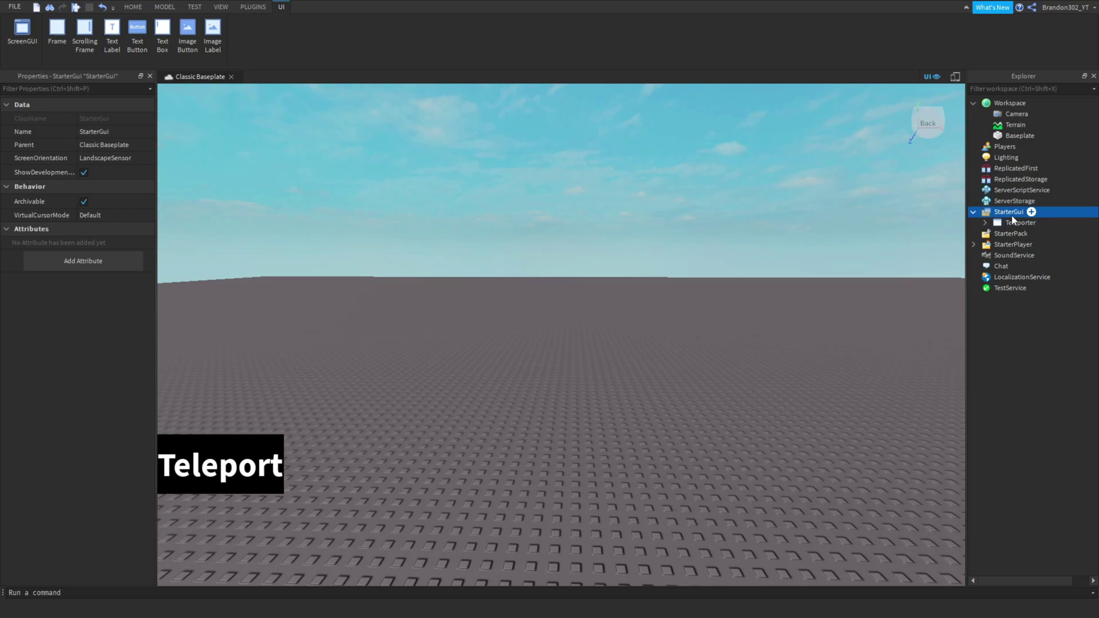
left_click(133, 7)
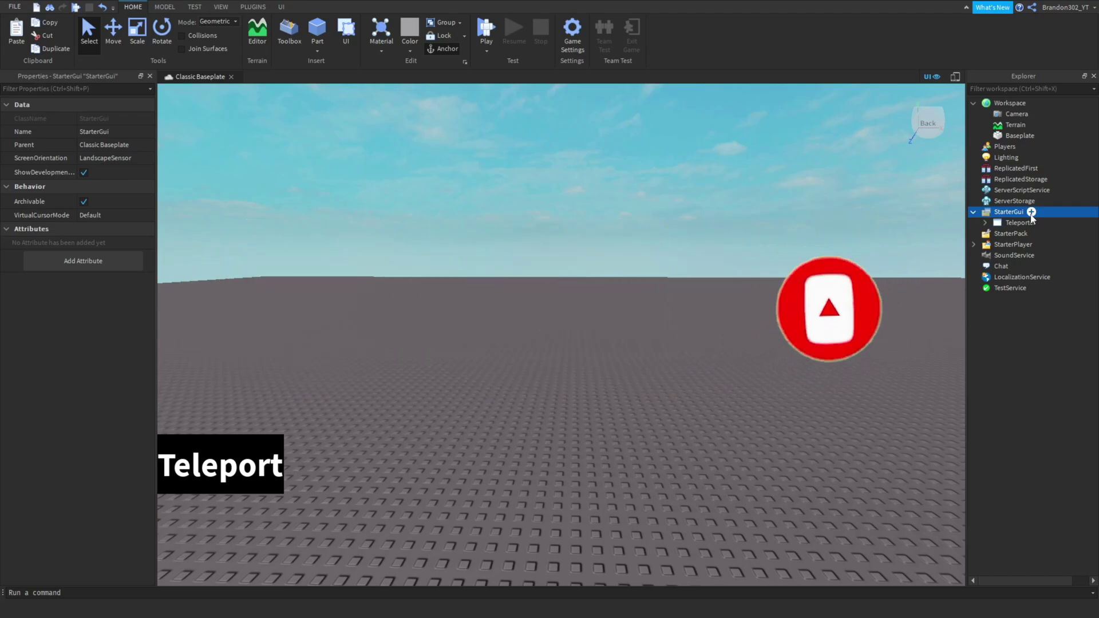
left_click(1031, 212)
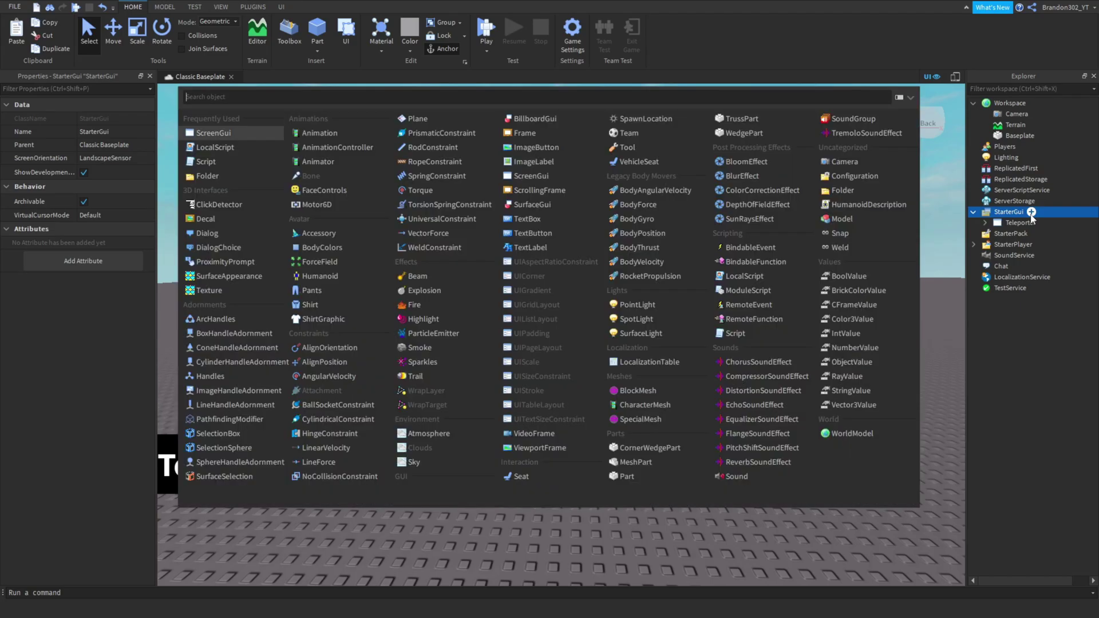
left_click(221, 134)
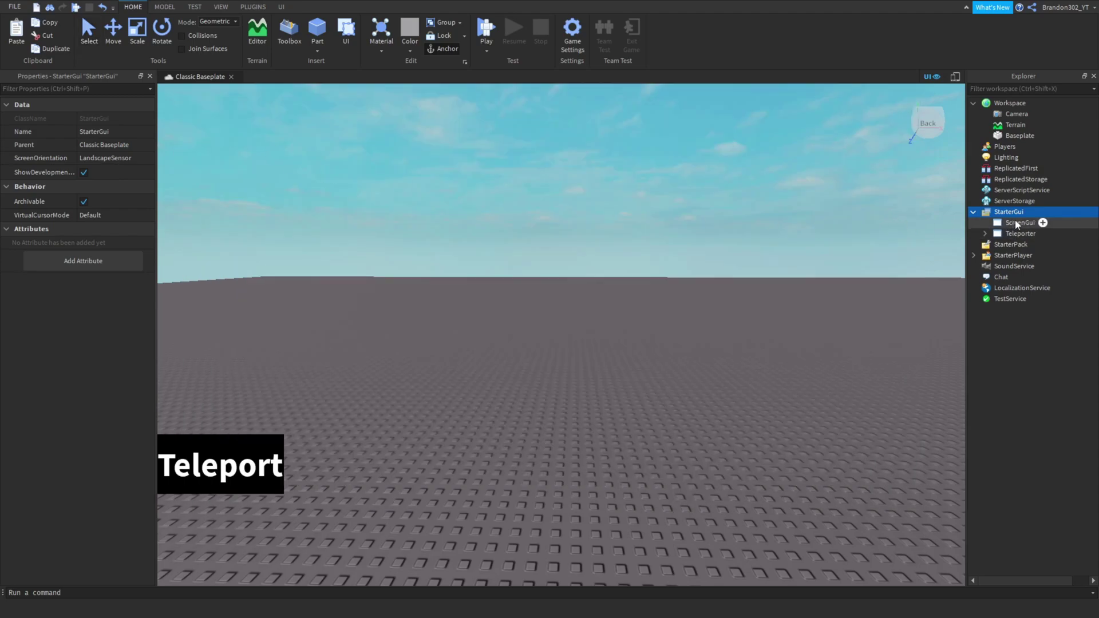
left_click(985, 234)
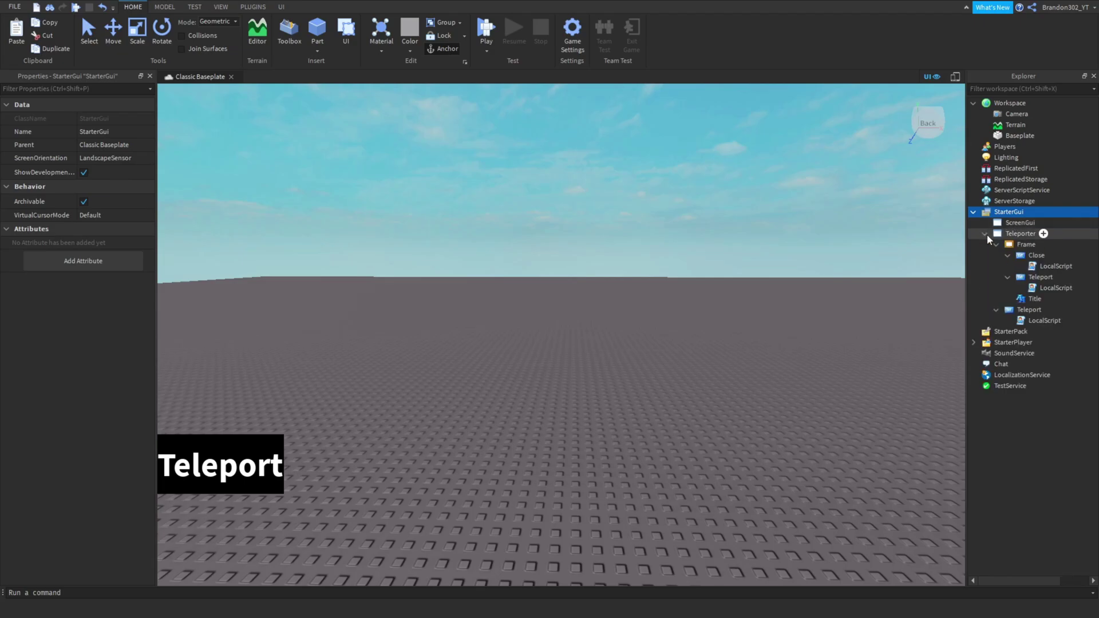
- Insert a Frame into the new ScreenGui and look up the original frame's Size and Position
left_click(1042, 223)
left_click(235, 134)
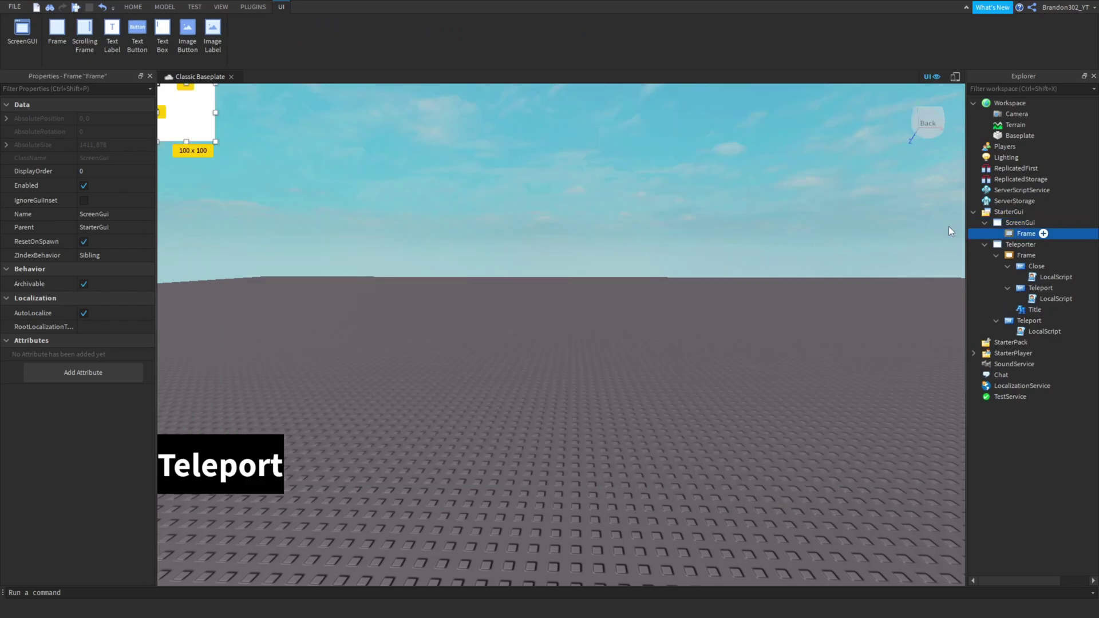
left_click(1028, 255)
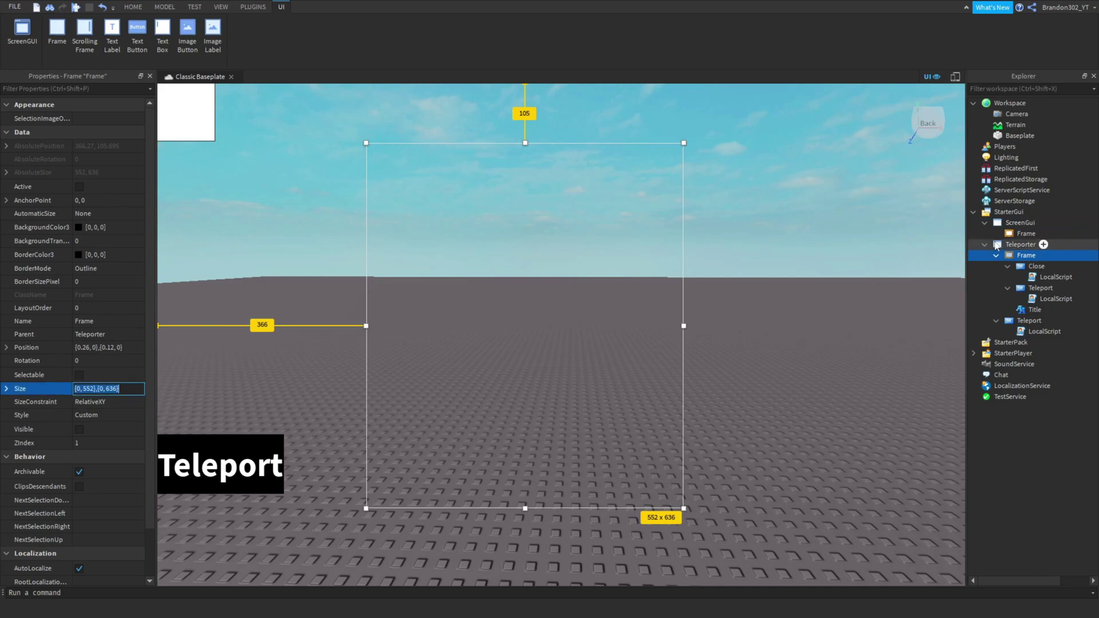
left_click(1027, 234)
left_click(28, 388)
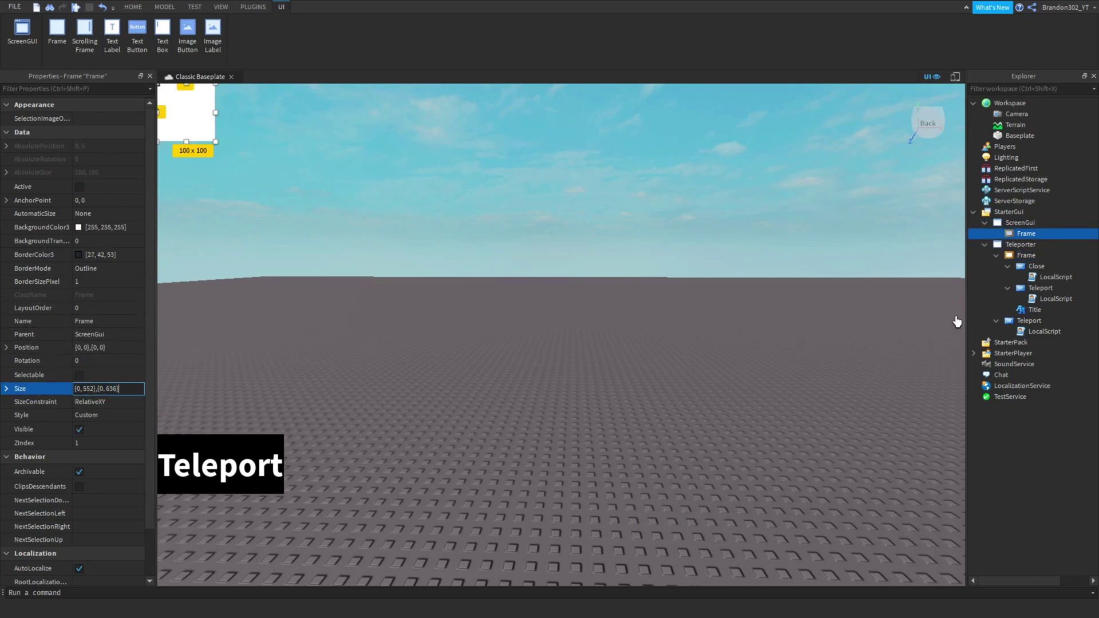
left_click(1024, 256)
left_click(91, 347)
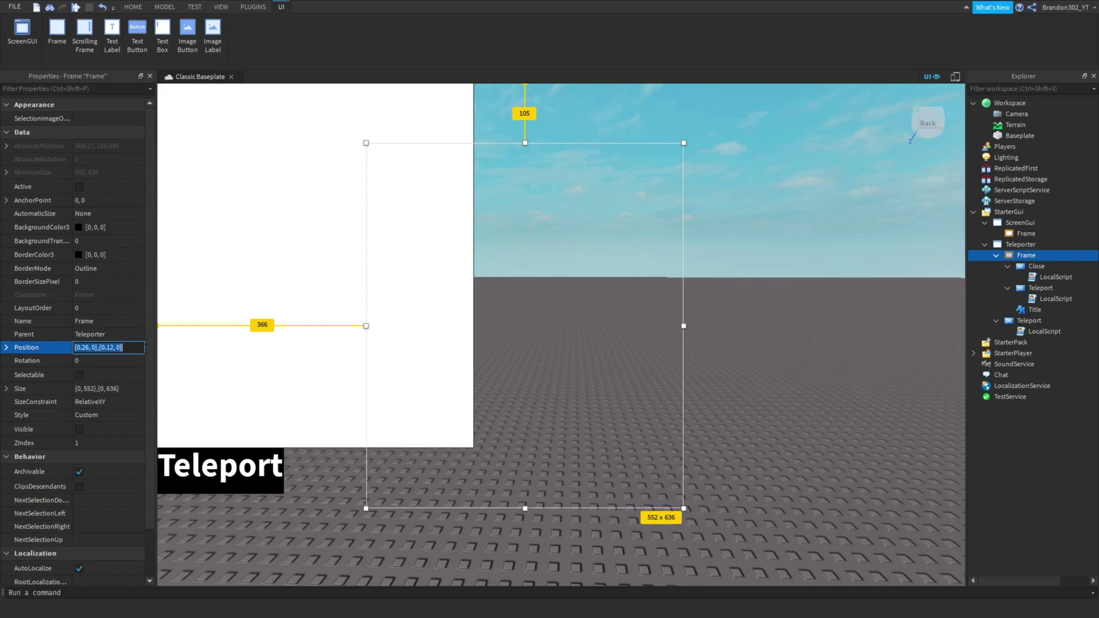
left_click(1027, 233)
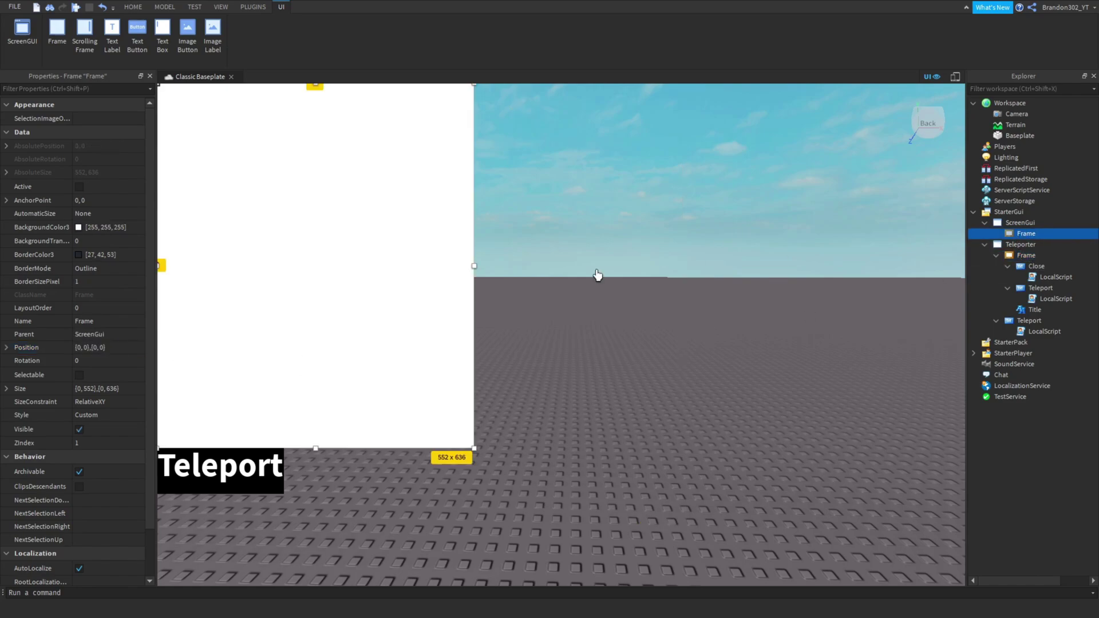
- Set the new frame's Position to {0.26, 0},{0.12, 0}
left_click(90, 387)
left_click(92, 347)
type("{0.26, 0},{0.12, 0}")
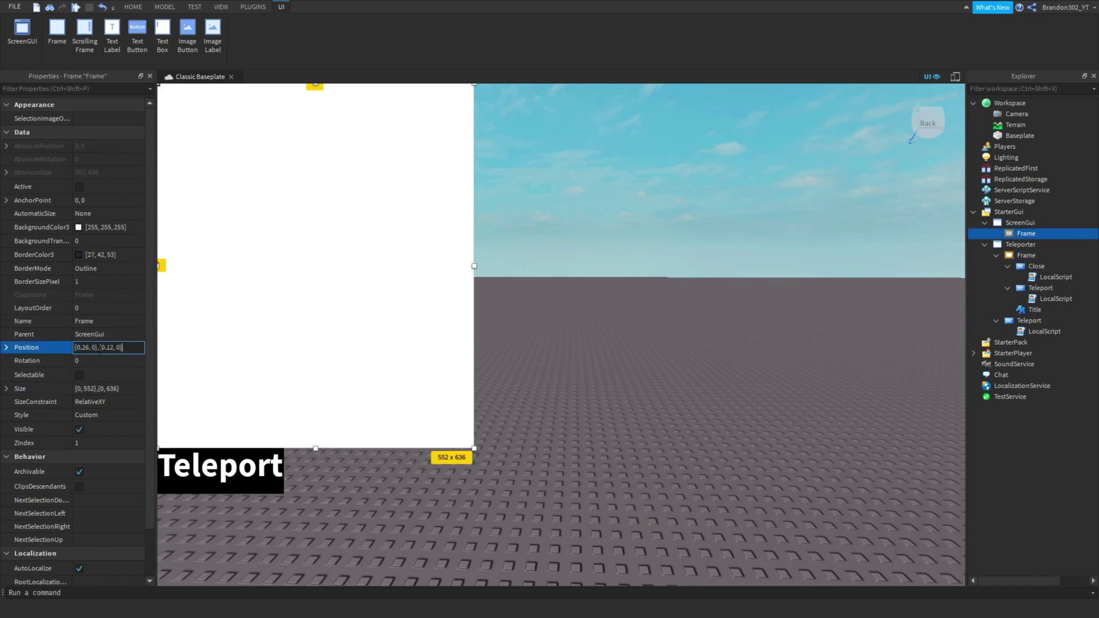
key("Return")
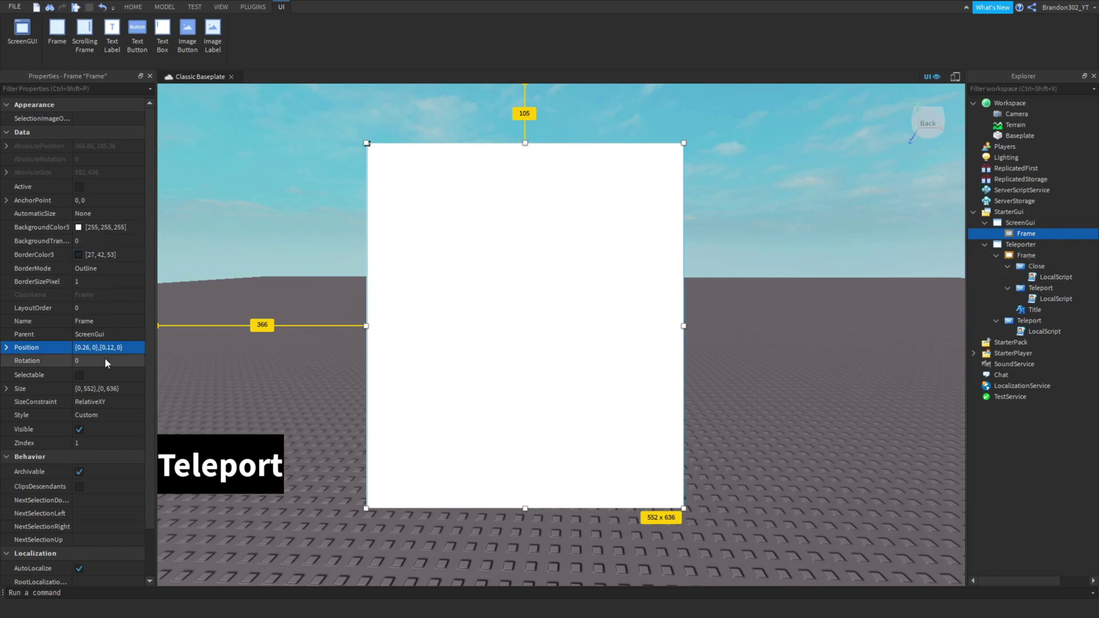
left_click(1043, 222)
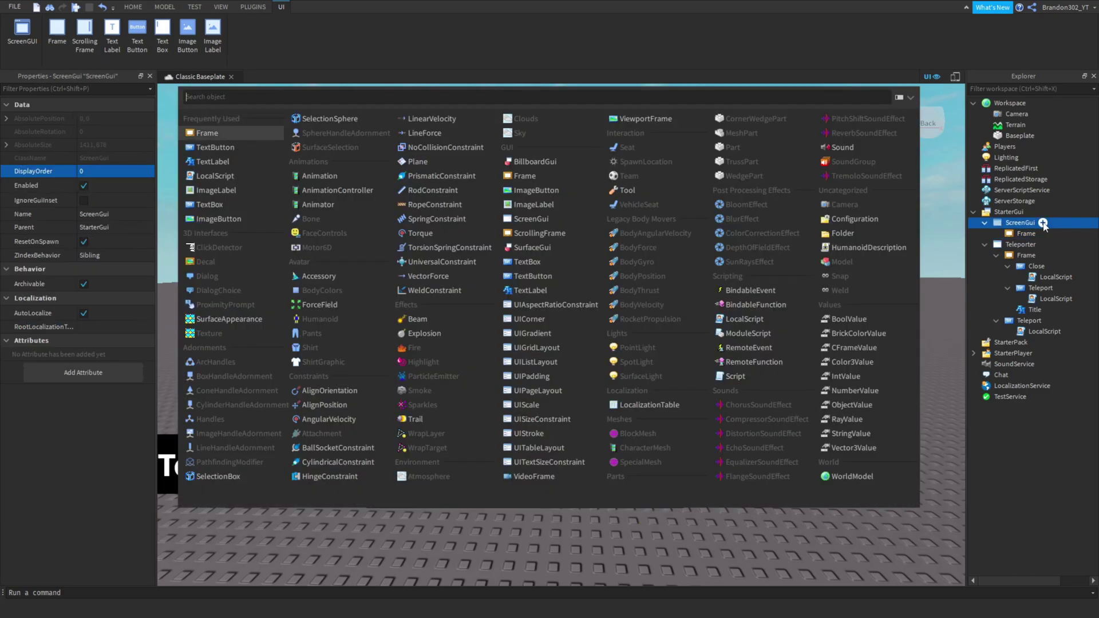
- Add a TextButton to the ScreenGui and resize it to 221 x 85
left_click(237, 150)
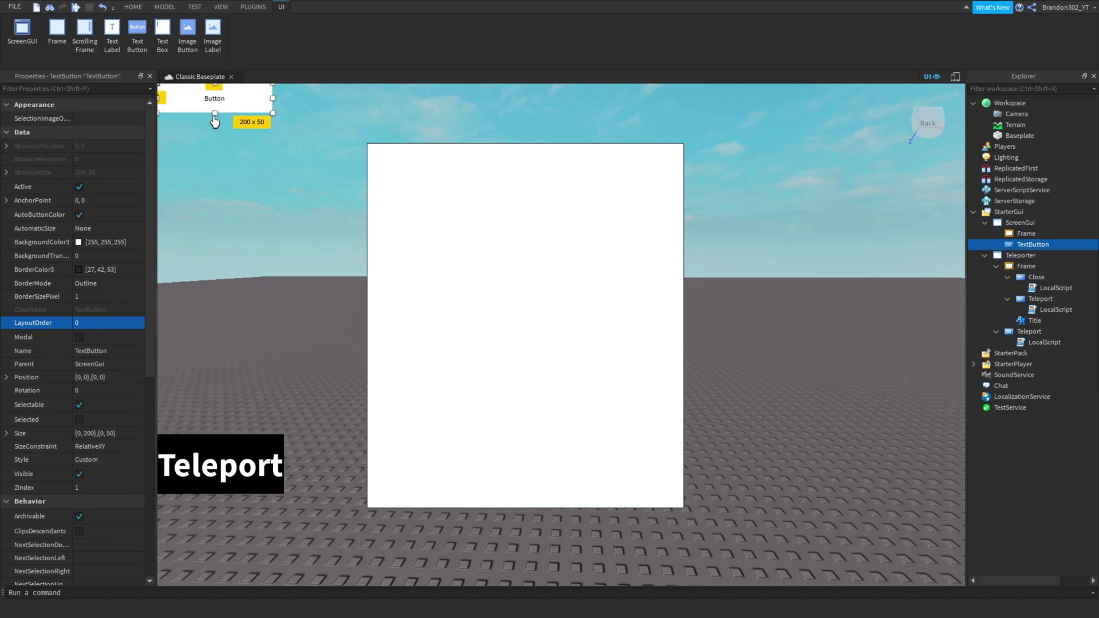
left_click_drag(213, 114, 214, 426)
left_click_drag(214, 90, 215, 375)
left_click_drag(272, 400, 285, 400)
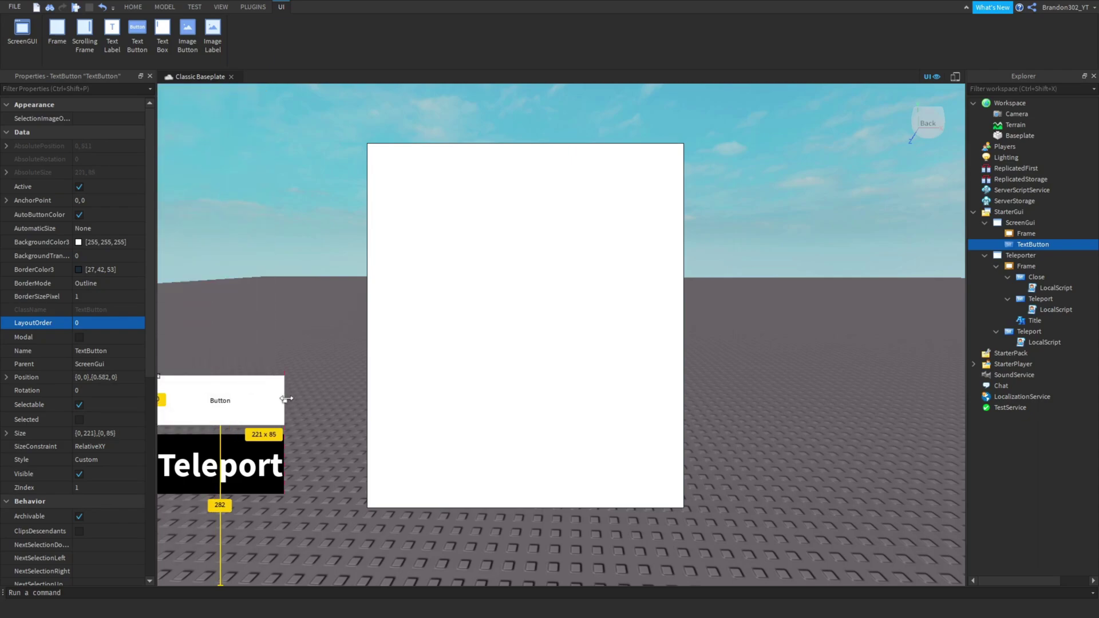
- Rename the text button to 'Teleport'
double_click(1026, 245)
type("Teleport")
key("Return")
left_click(1025, 234)
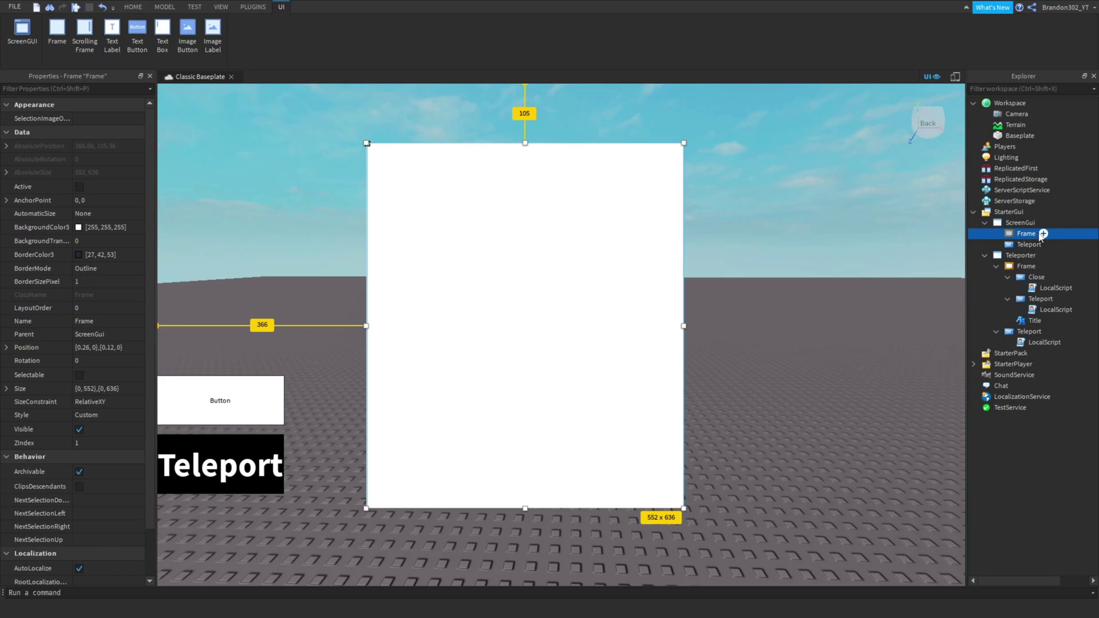
- Insert a TextButton into the Frame and size it 97 x 75 in the top-right corner
left_click(1042, 235)
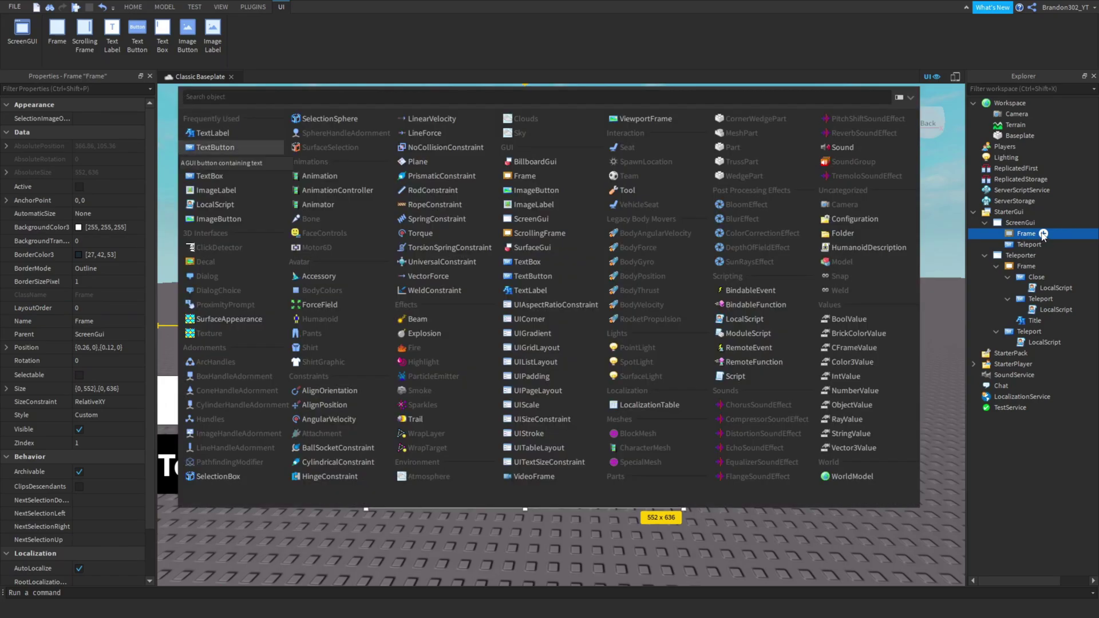
type("te")
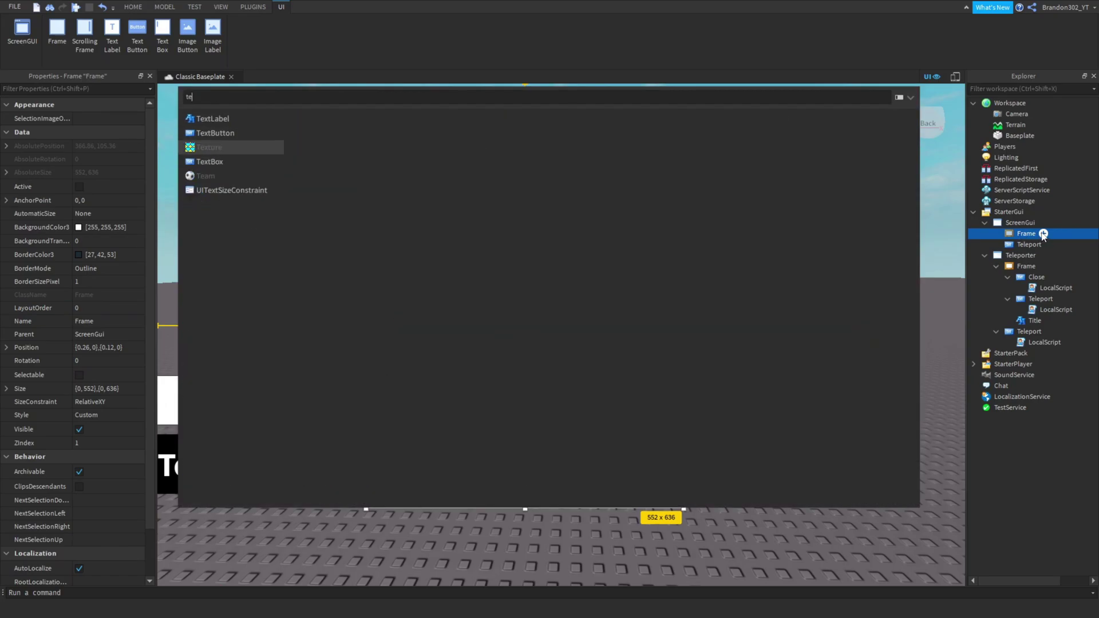
left_click(245, 133)
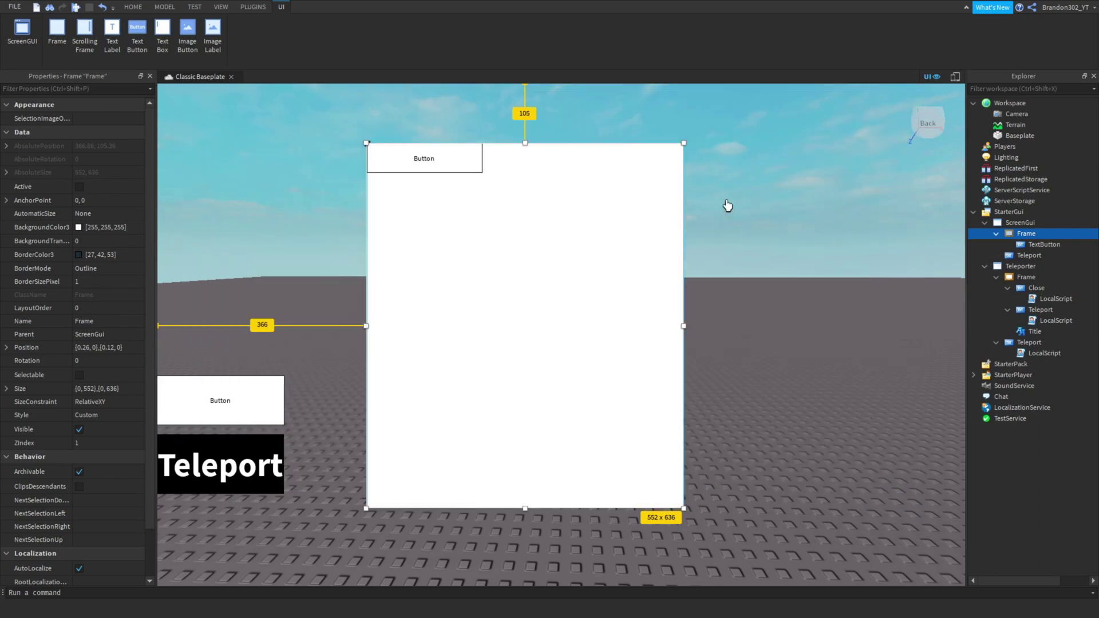
left_click(1052, 245)
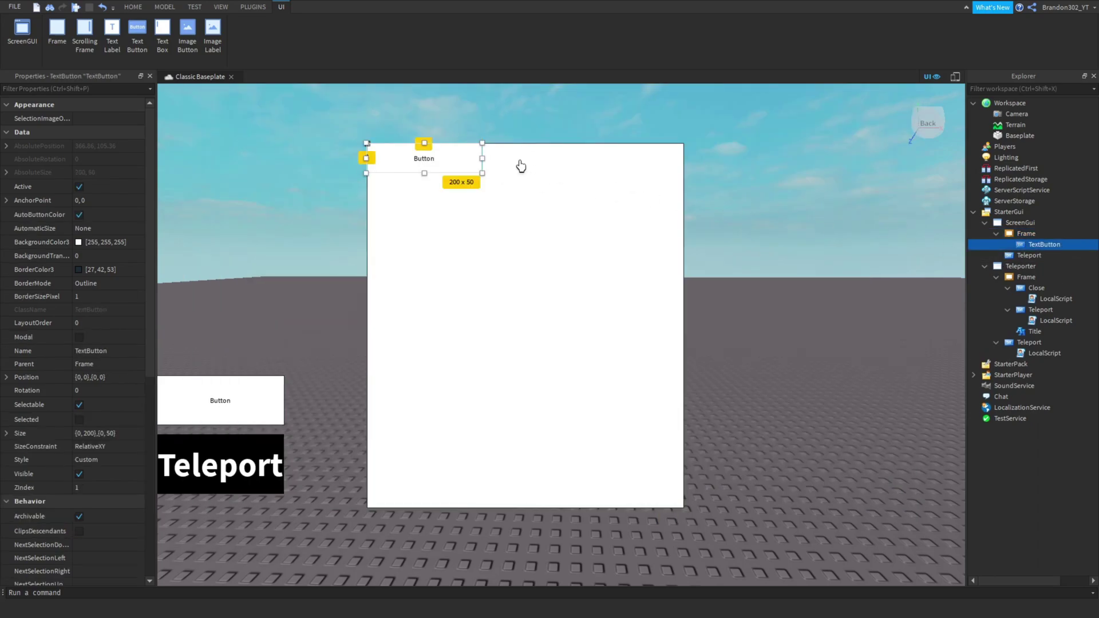
left_click_drag(482, 161, 683, 164)
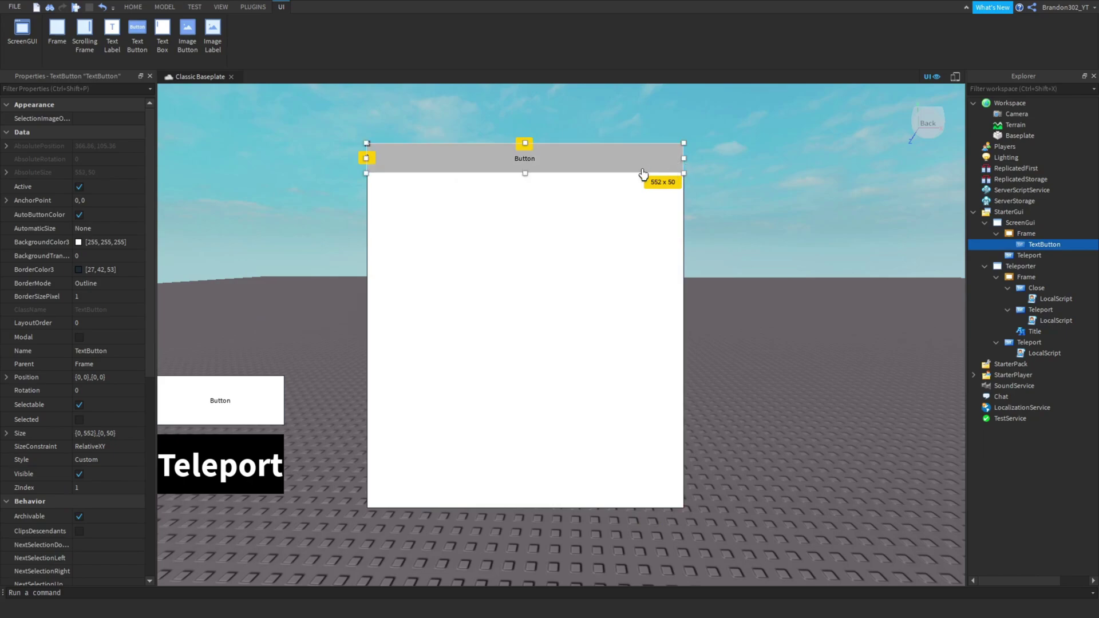
left_click_drag(364, 160, 655, 187)
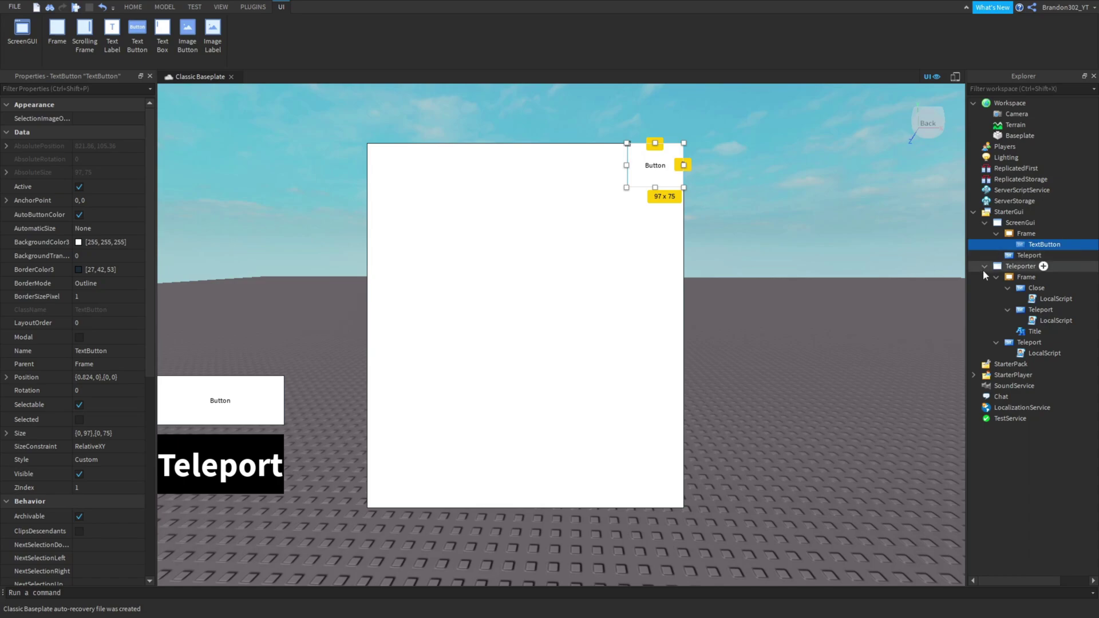
- Rename the button 'Close' and give it scaled 'X' text
key("F2")
type("Close")
key("Return")
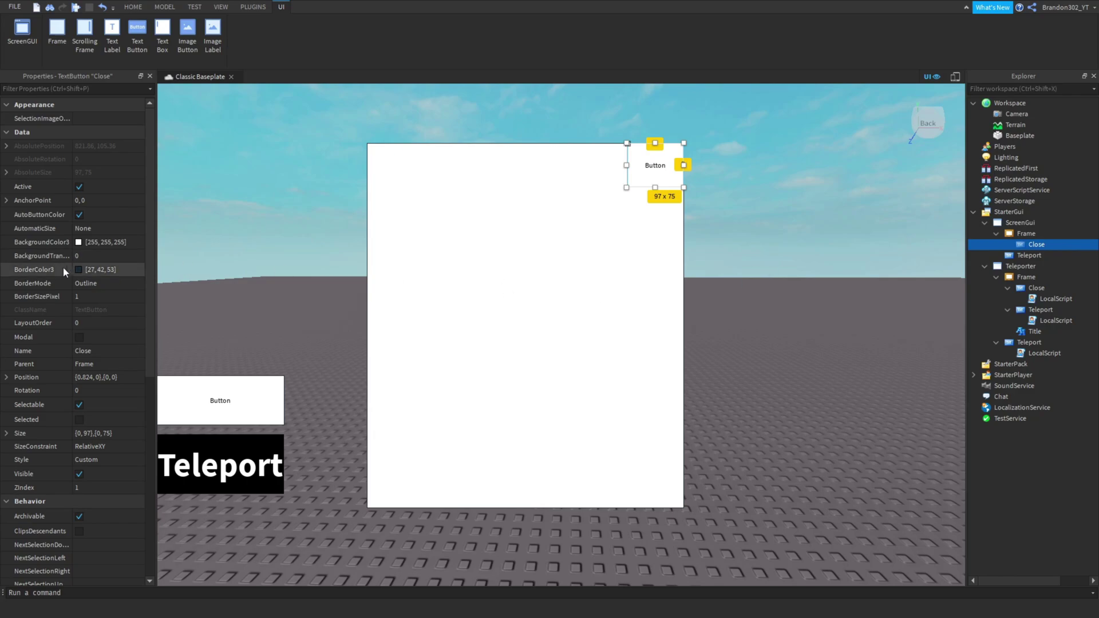
left_click(81, 255)
scroll(80, 332, "down", 5)
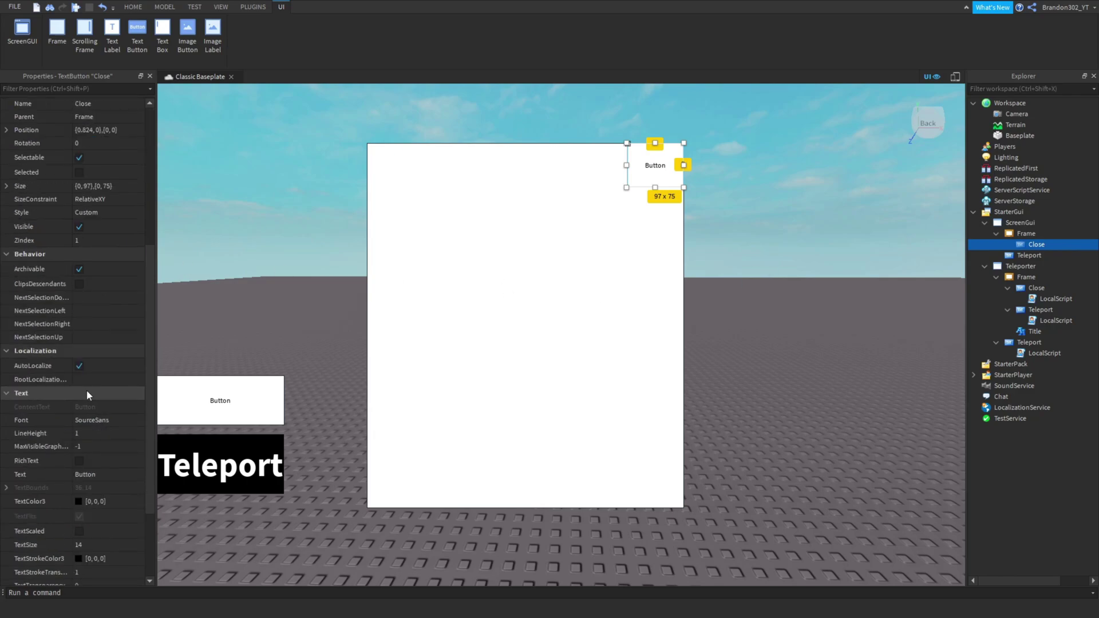
left_click(92, 474)
type("X")
key("Return")
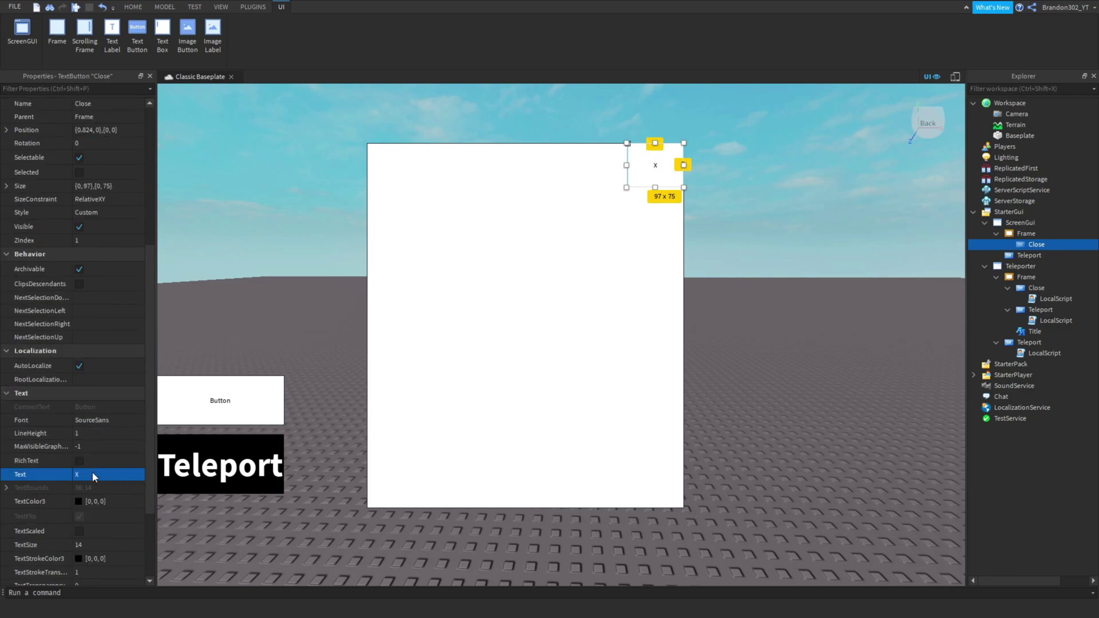
scroll(91, 472, "down", 1)
scroll(91, 459, "down", 2)
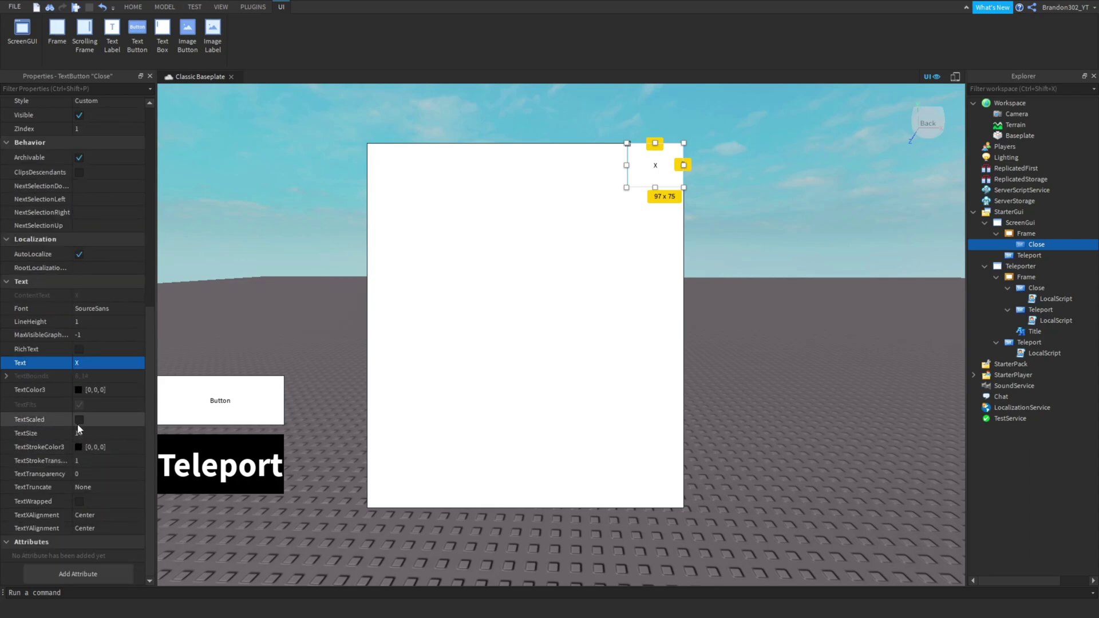
left_click(82, 421)
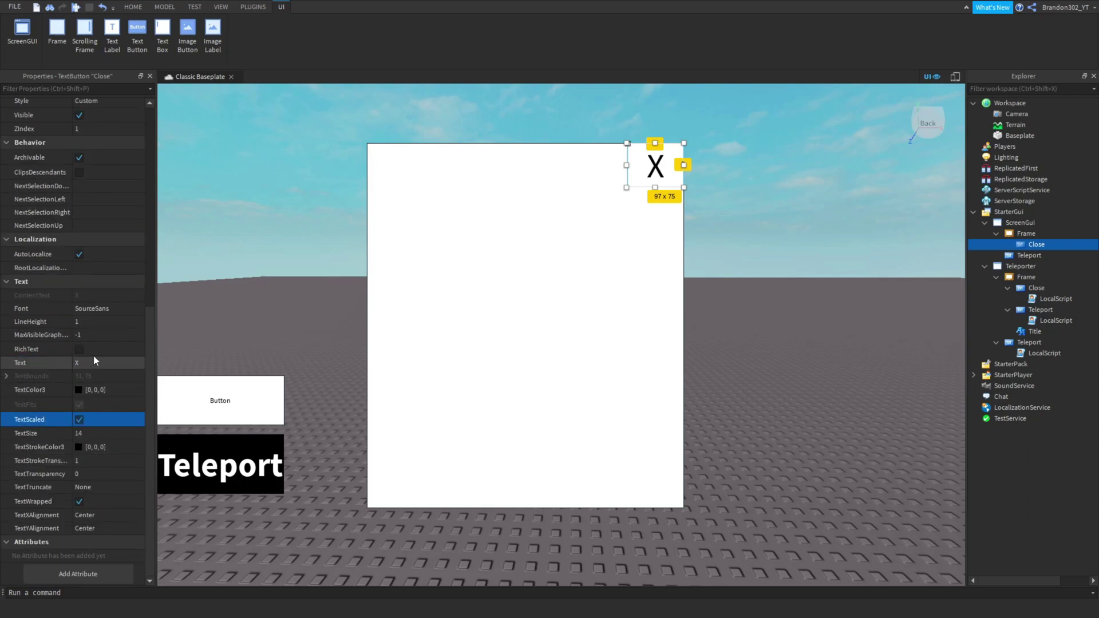
- Set the Close button's BackgroundTransparency to 0 and its background colour to red (#ff0000)
scroll(89, 275, "up", 8)
left_click(85, 256)
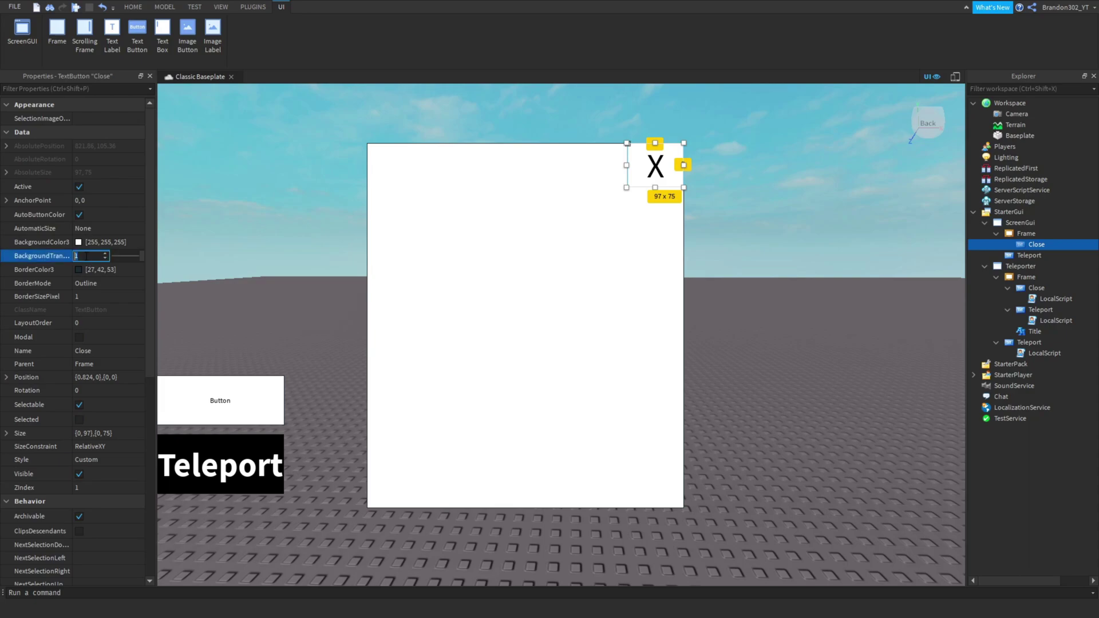
type("0")
left_click(78, 242)
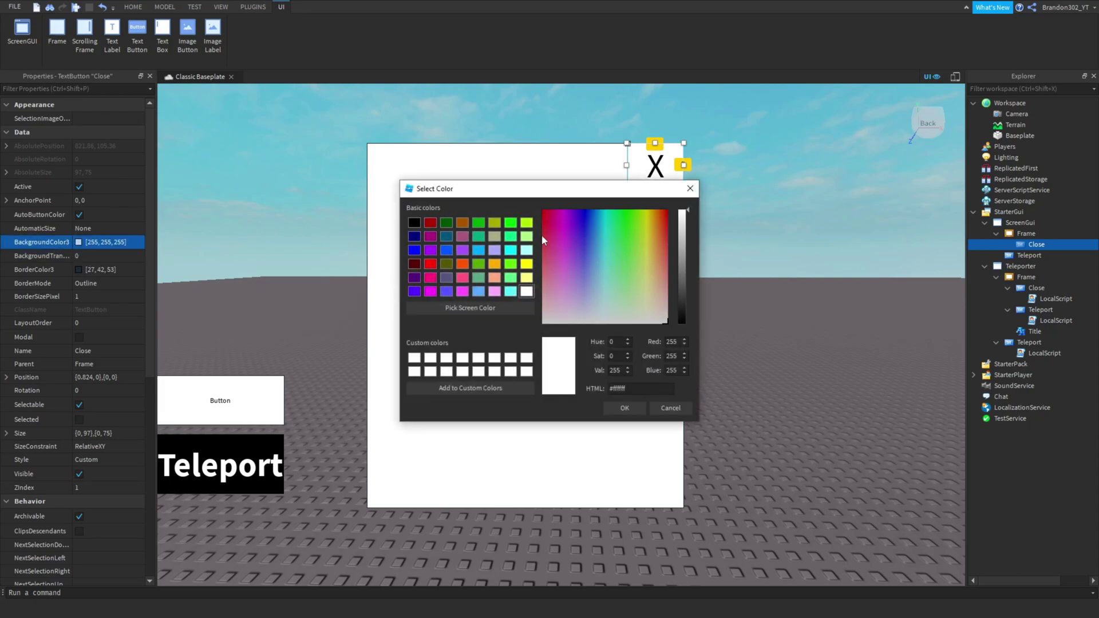
left_click_drag(542, 235, 720, 195)
left_click(628, 411)
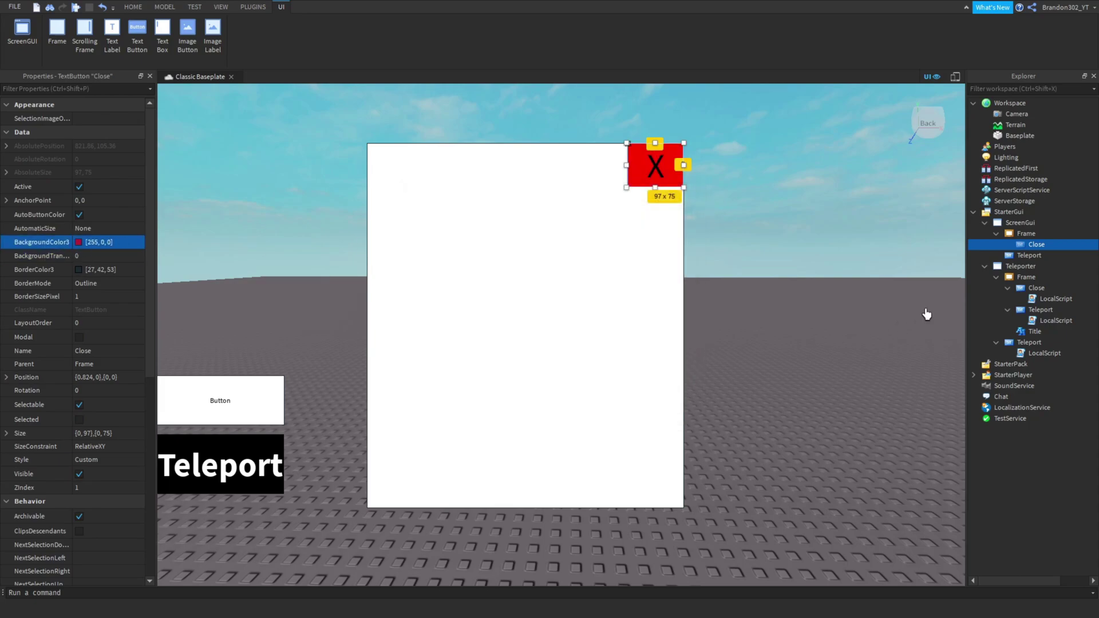
- Add a 552 x 78 TextLabel across the frame's top with BackgroundTransparency 1
left_click(1024, 233)
left_click(1042, 235)
left_click(224, 129)
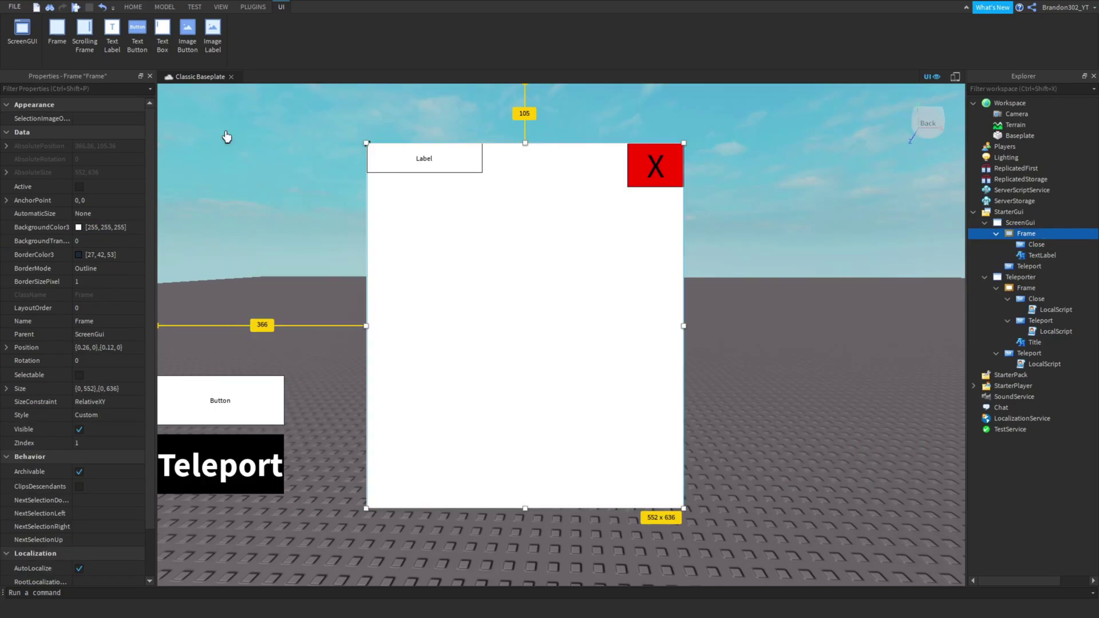
left_click(1017, 255)
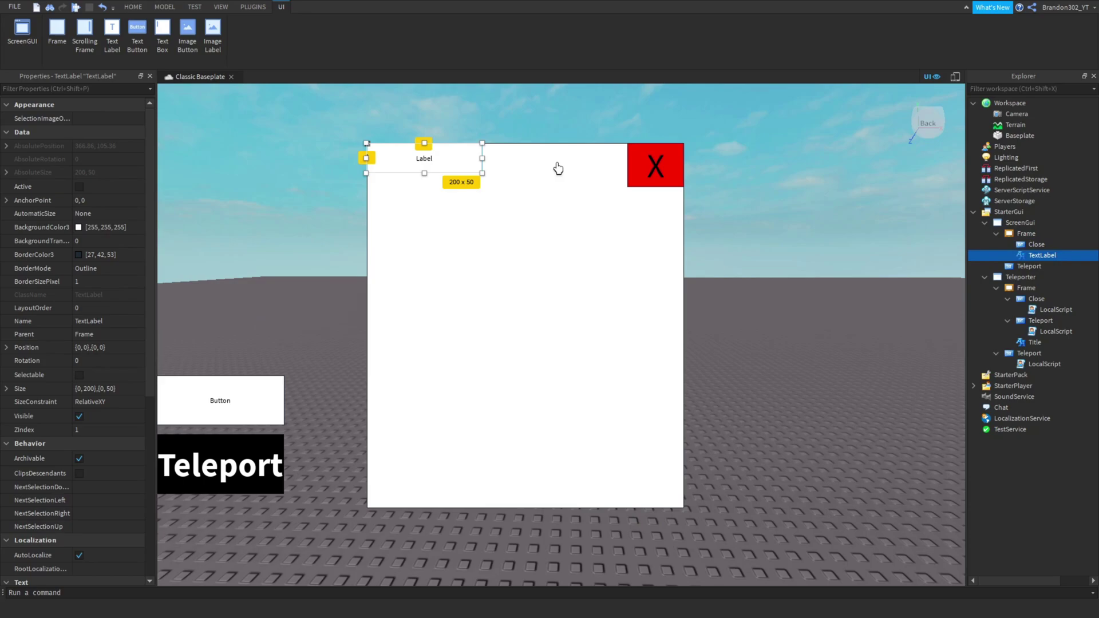
left_click_drag(481, 159, 685, 175)
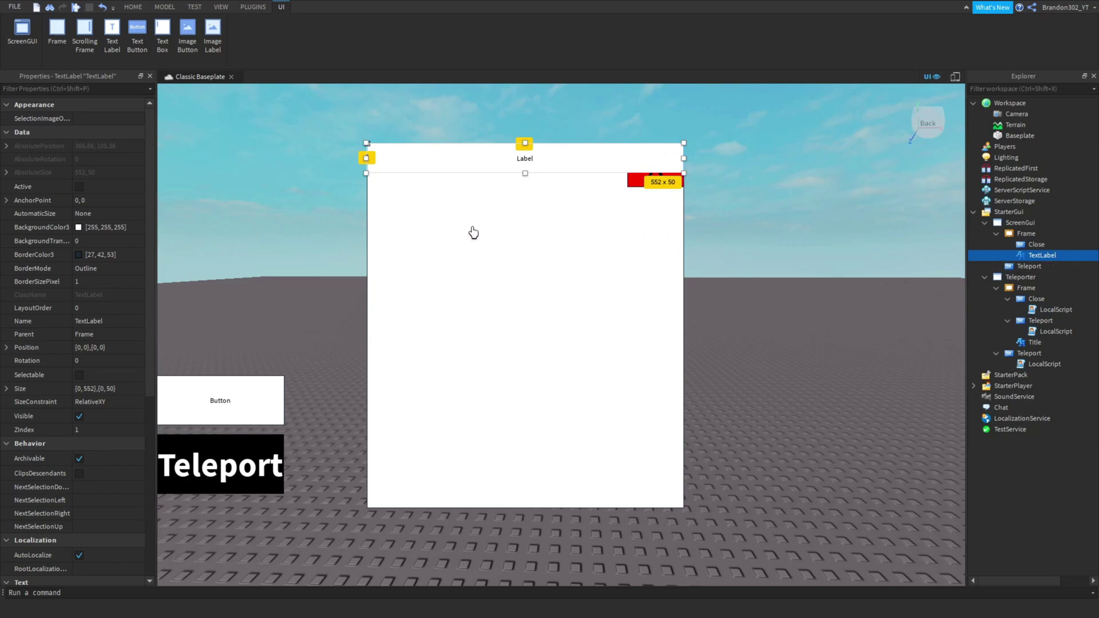
left_click_drag(525, 172, 525, 189)
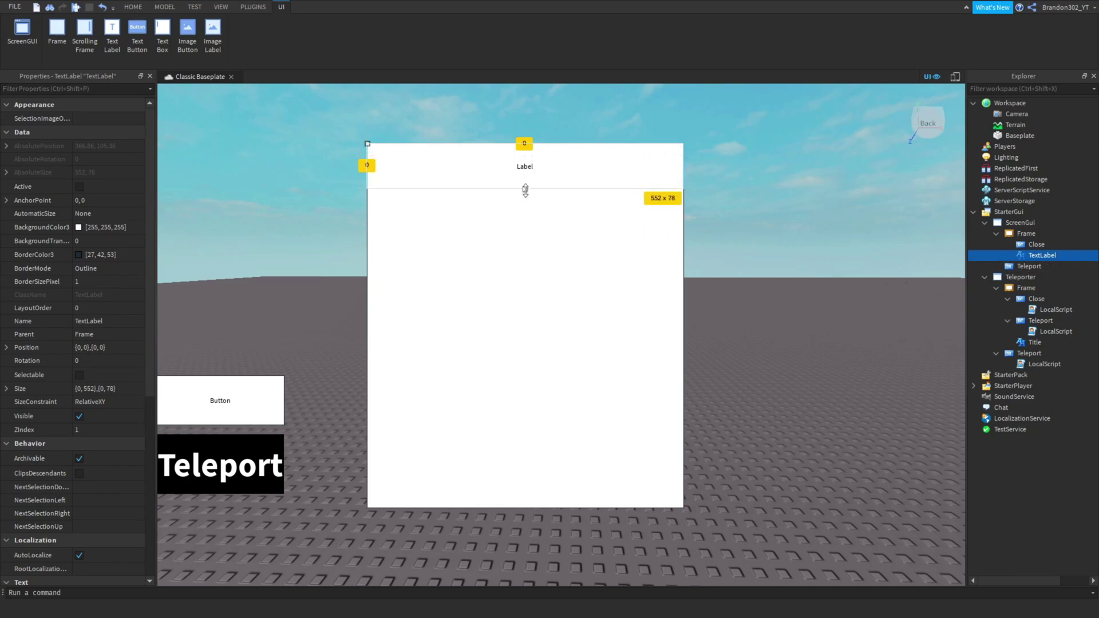
left_click(106, 240)
type("1")
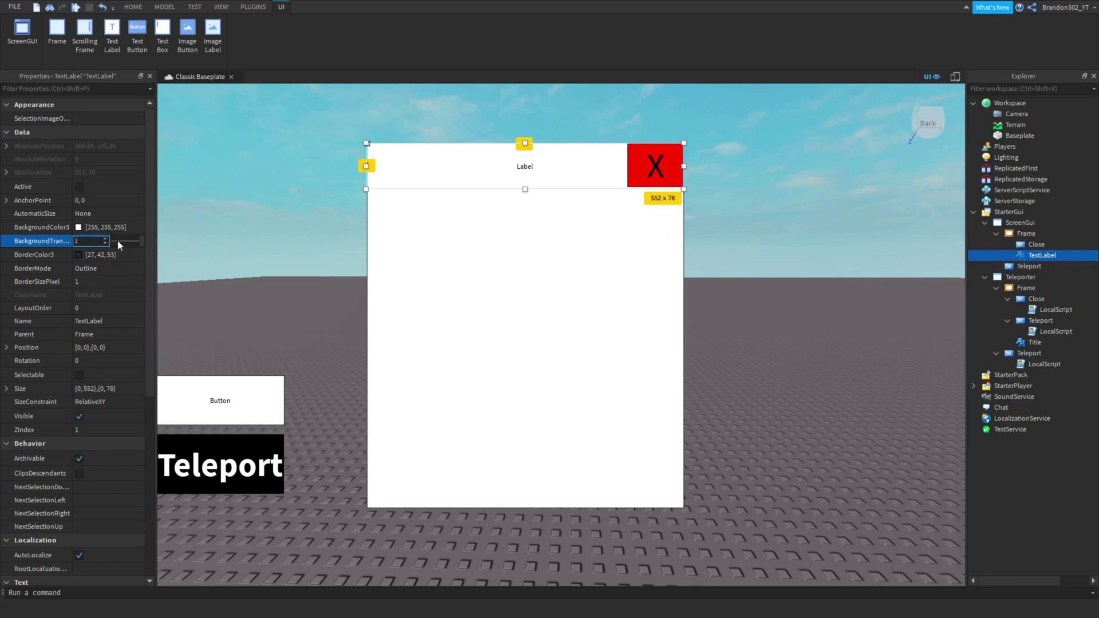
key("Return")
- Make the label read 'Areas' with TextScaled on and SourceSansSemibold font
scroll(112, 242, "down", 3)
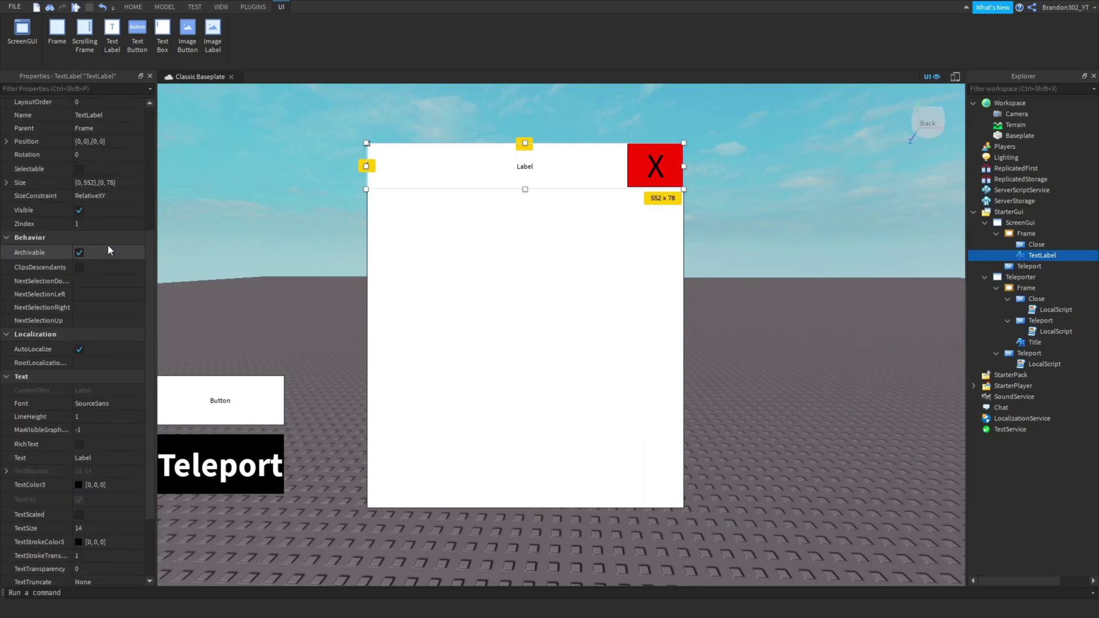
left_click(101, 458)
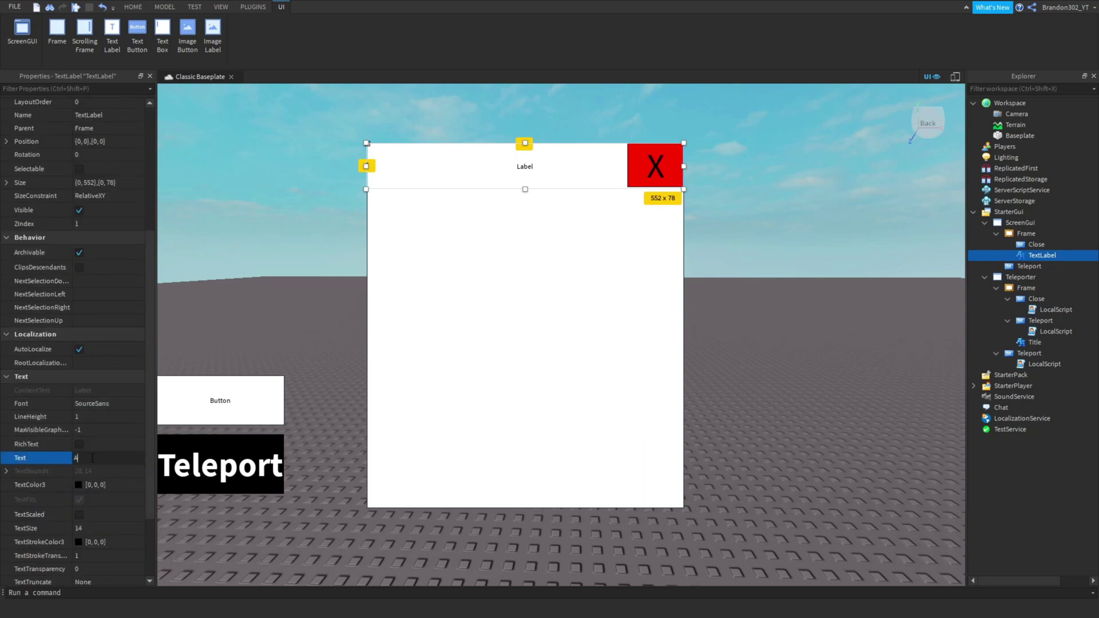
key("Return")
scroll(91, 457, "down", 3)
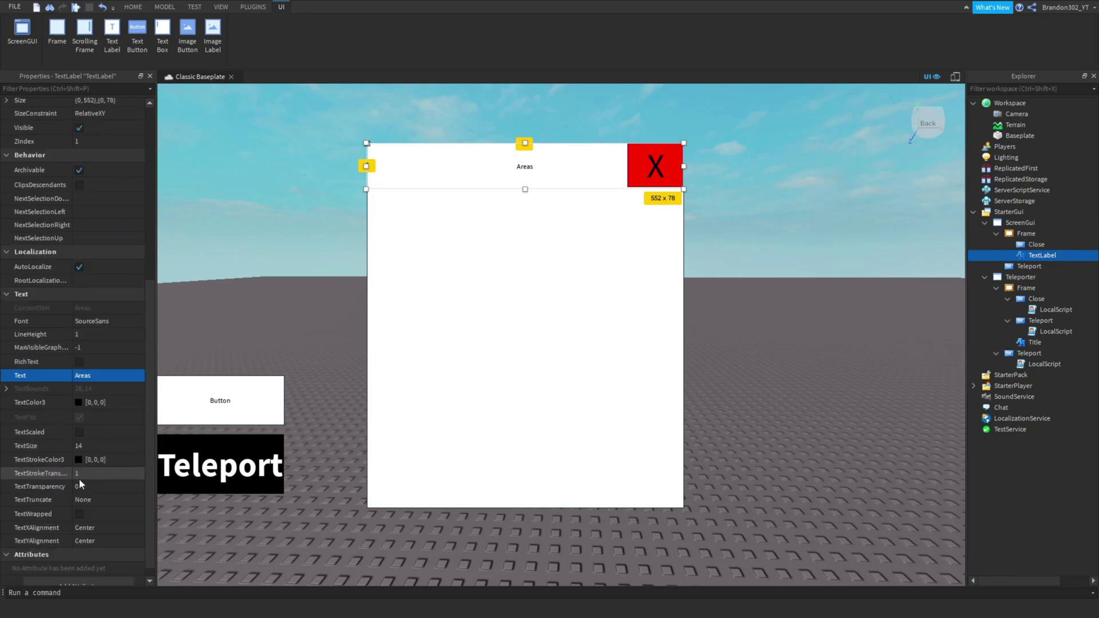
left_click(83, 434)
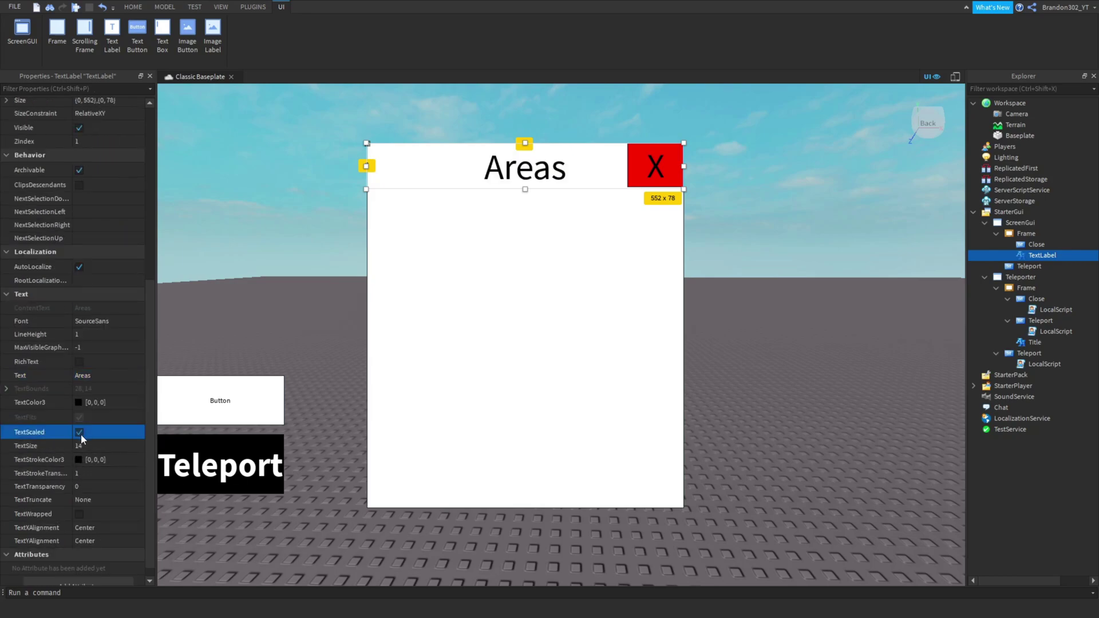
left_click(100, 317)
scroll(109, 367, "down", 10)
left_click(96, 375)
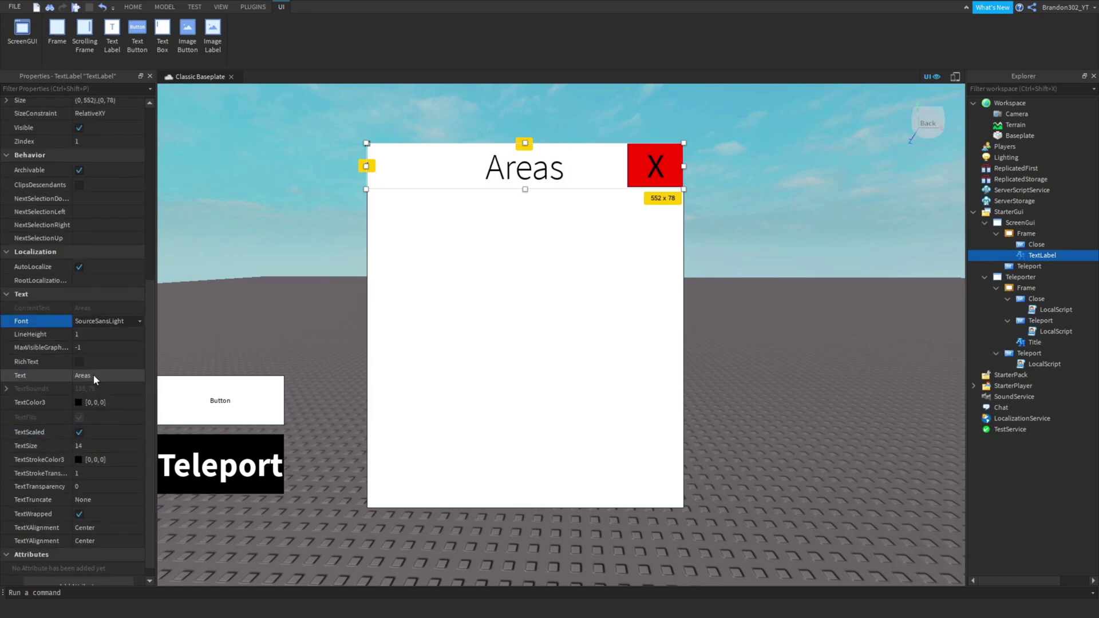
left_click(100, 322)
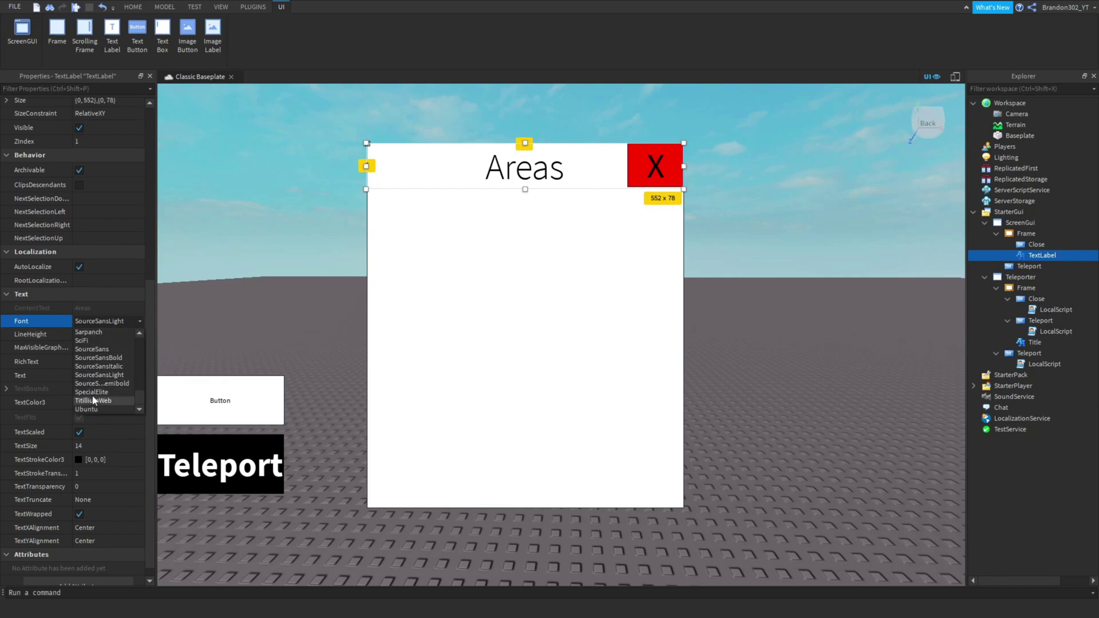
left_click(96, 383)
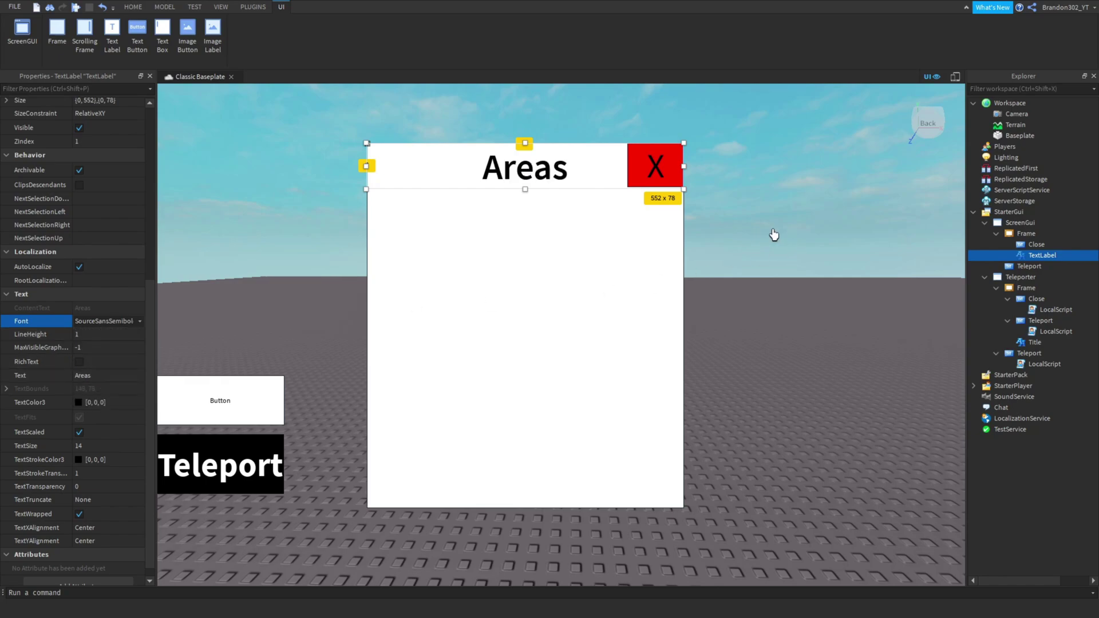
- Insert a TextButton into the Frame and size it 552 x 73 below the title
left_click(1025, 234)
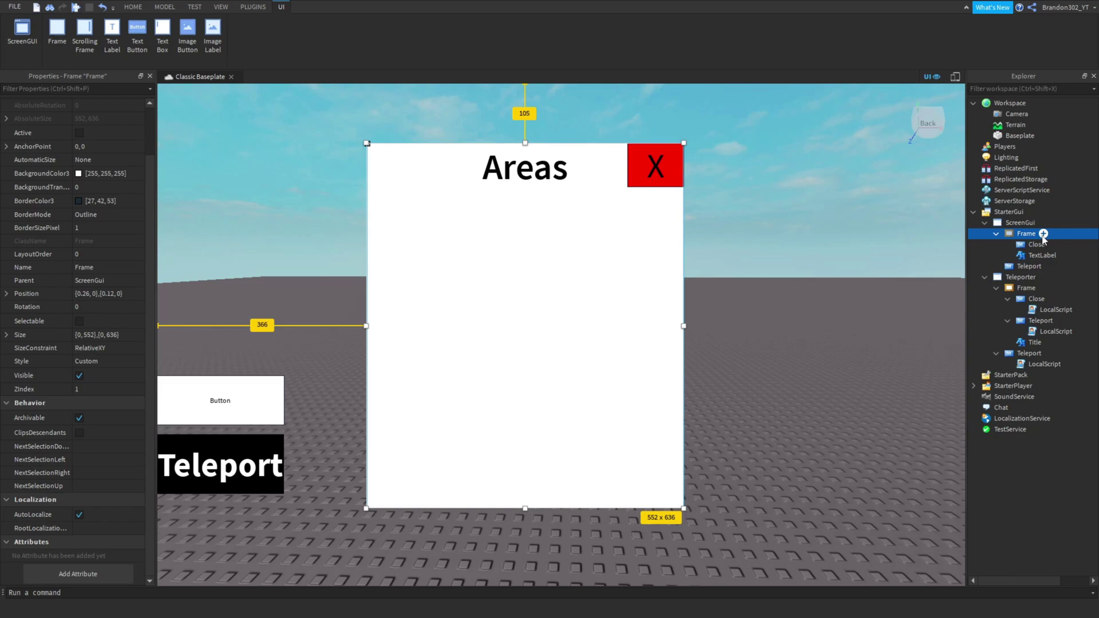
left_click(1042, 234)
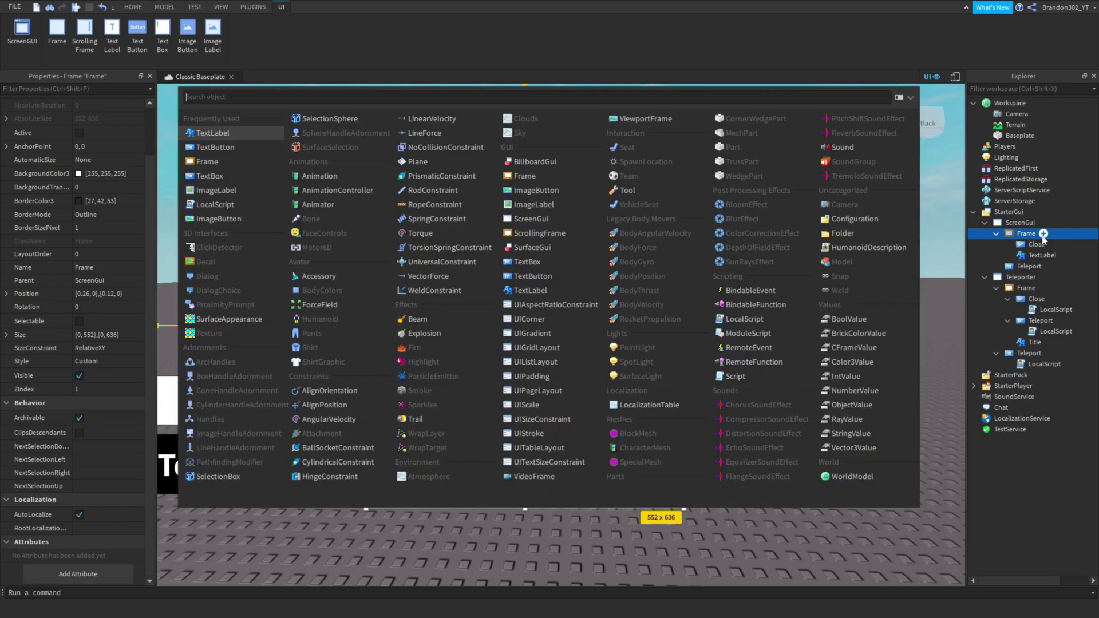
left_click(224, 148)
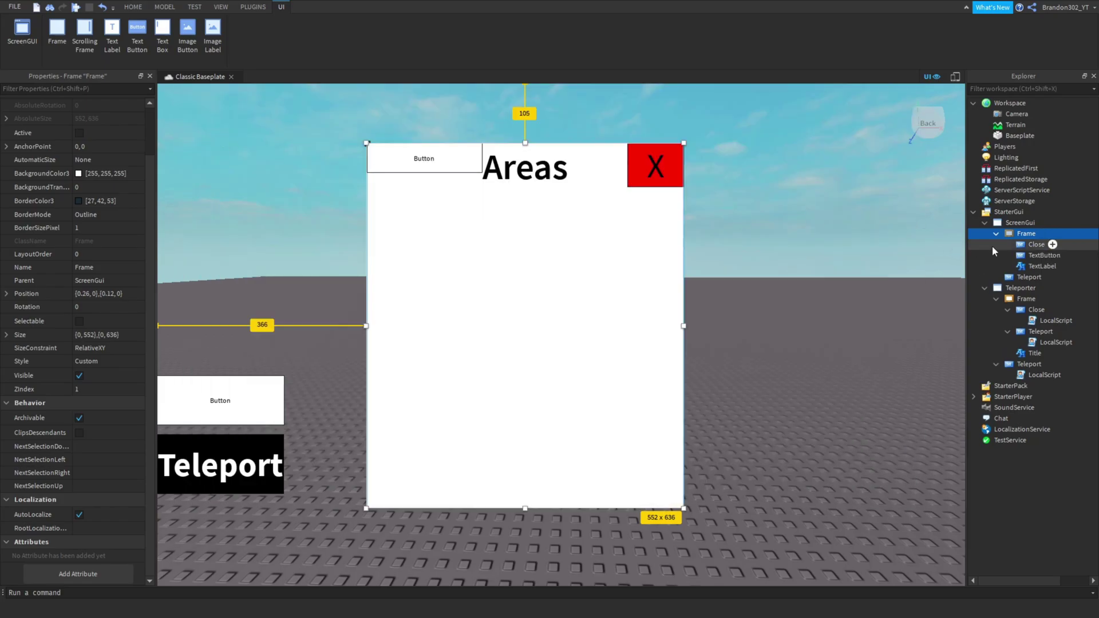
left_click(1031, 256)
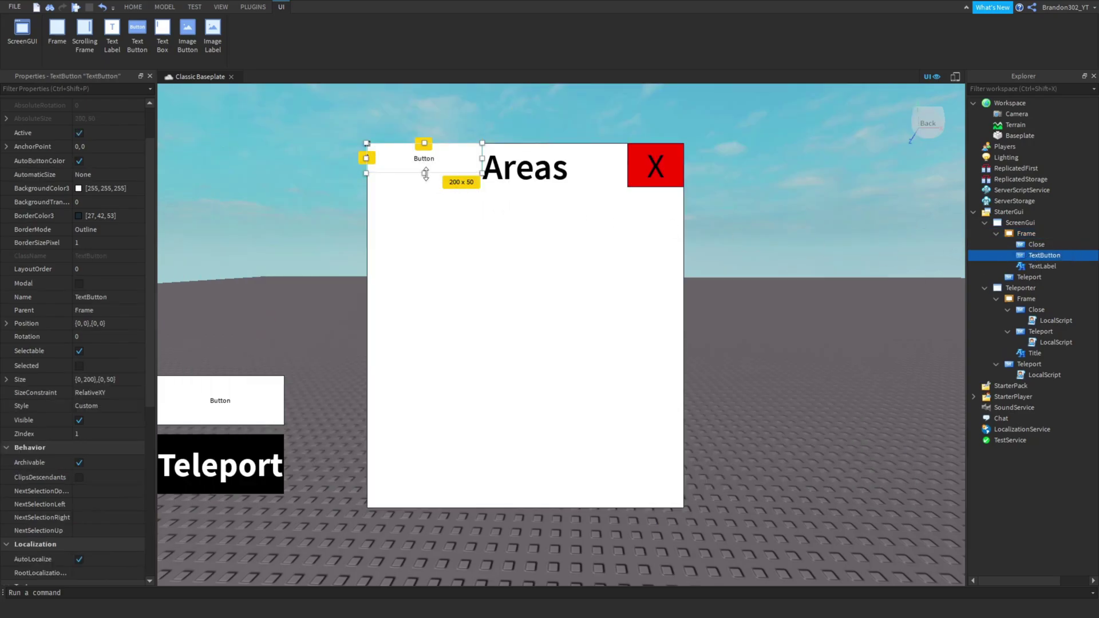
left_click_drag(423, 173, 424, 299)
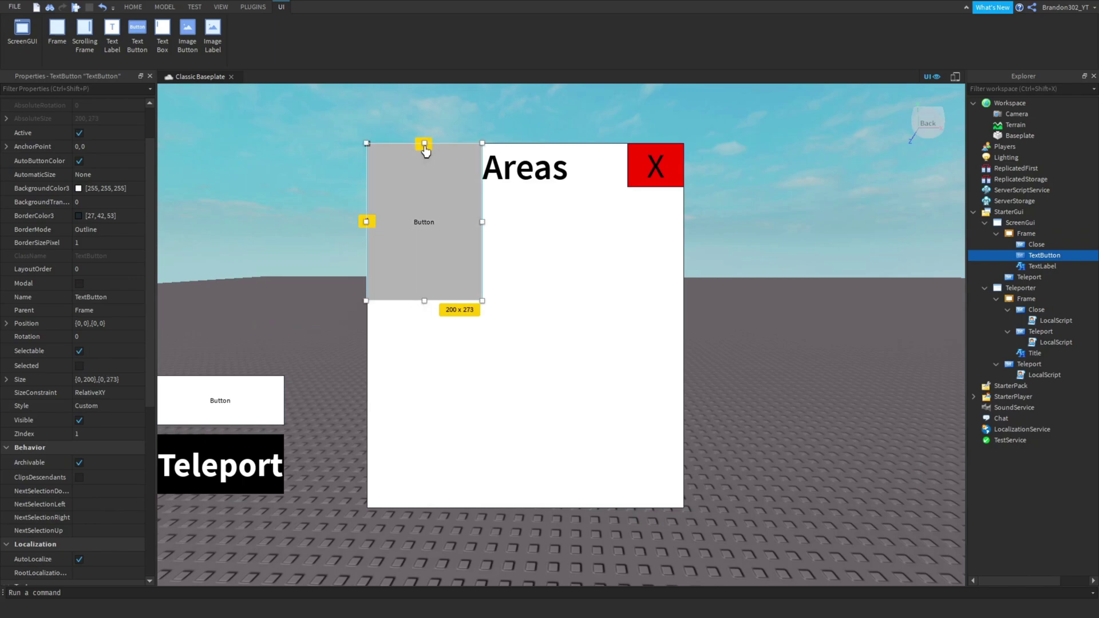
left_click_drag(424, 143, 423, 198)
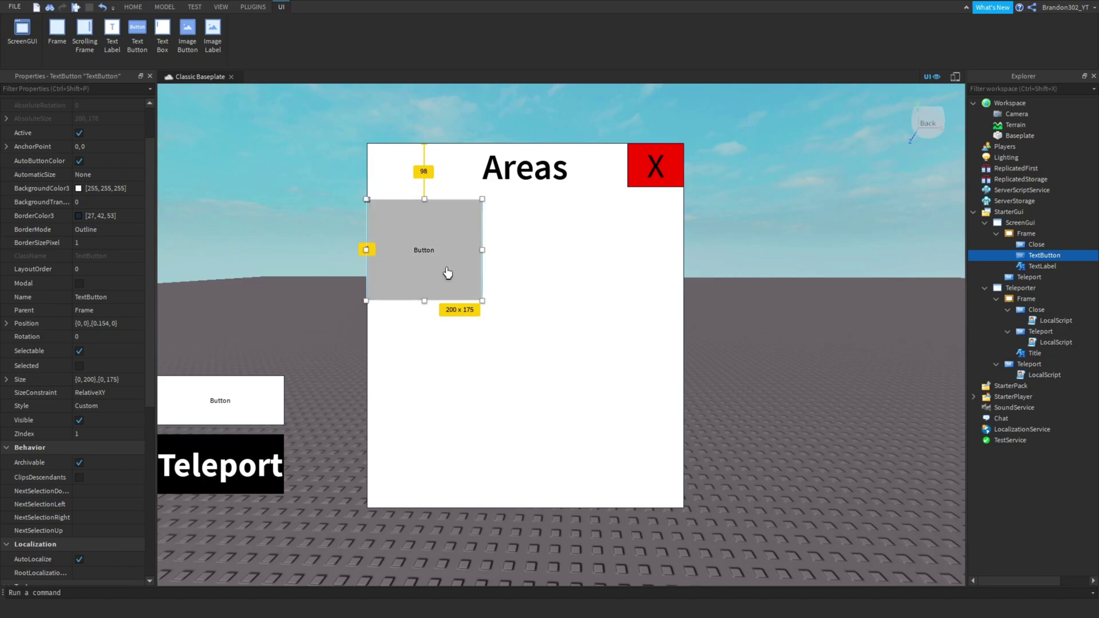
left_click_drag(423, 306, 424, 248)
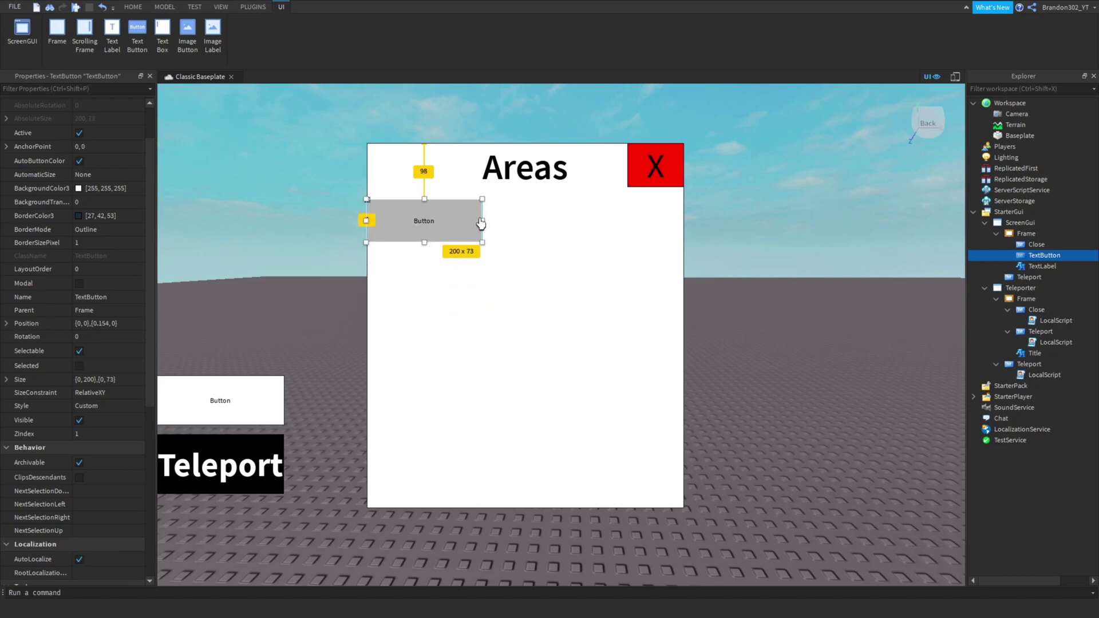
left_click_drag(483, 221, 686, 239)
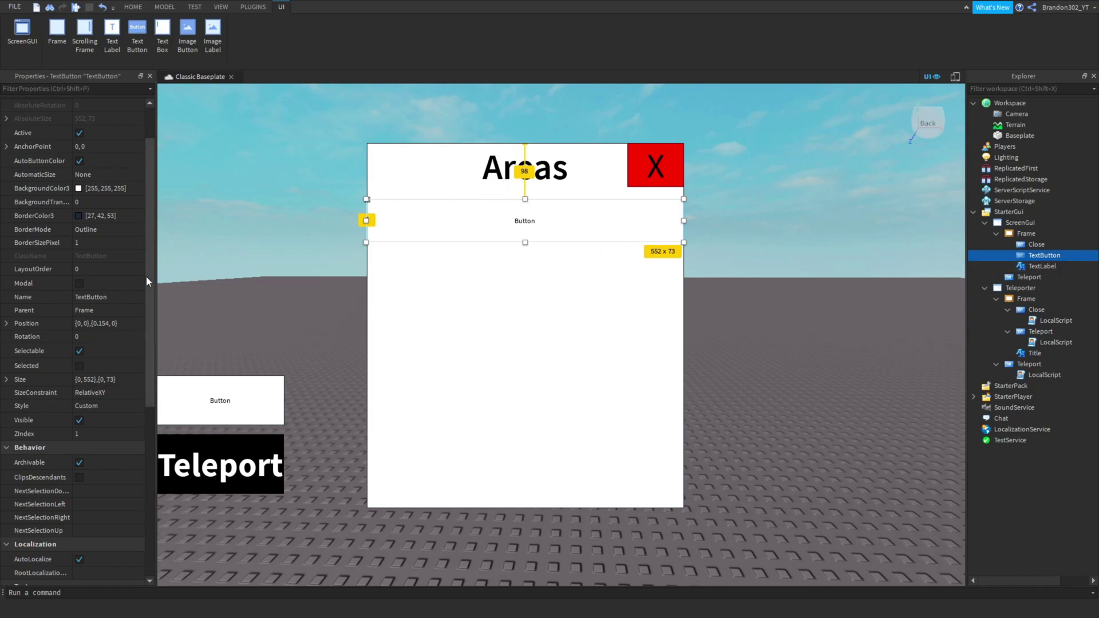
- Set the new button's BackgroundColor3 to red [255, 0, 4]
left_click(84, 201)
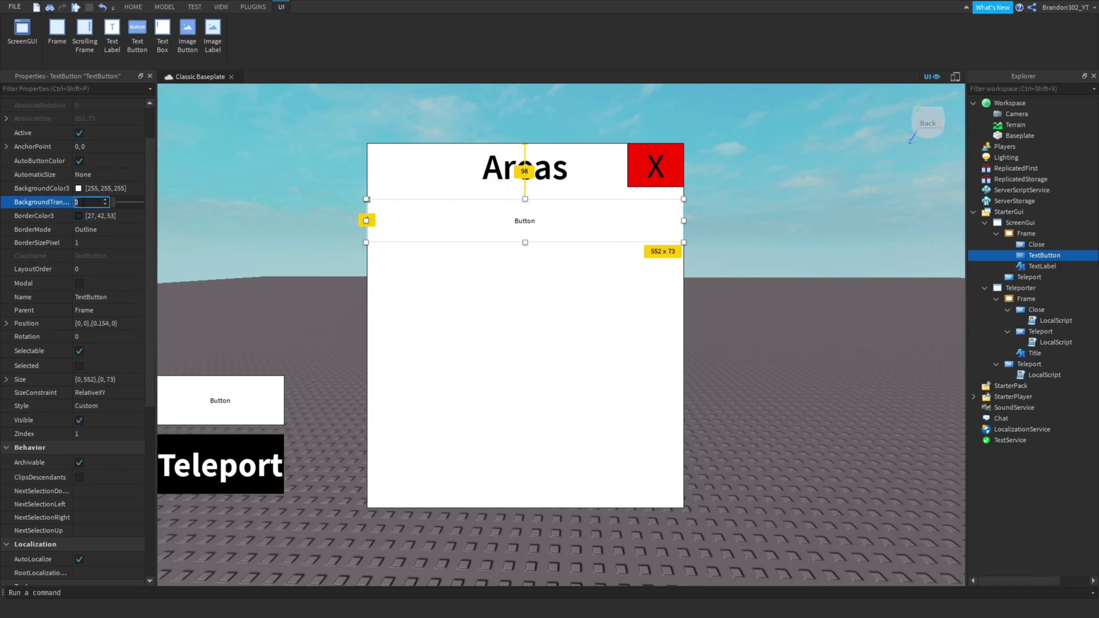
left_click(78, 189)
left_click(611, 258)
left_click_drag(610, 257, 543, 226)
left_click_drag(594, 261, 543, 211)
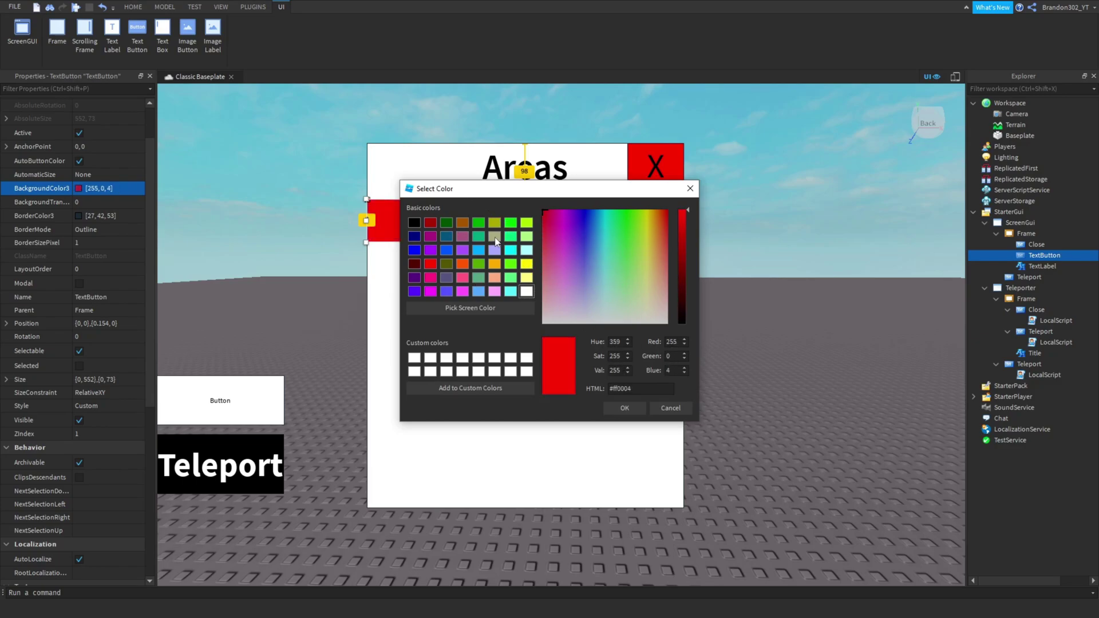
left_click(623, 407)
scroll(74, 355, "down", 5)
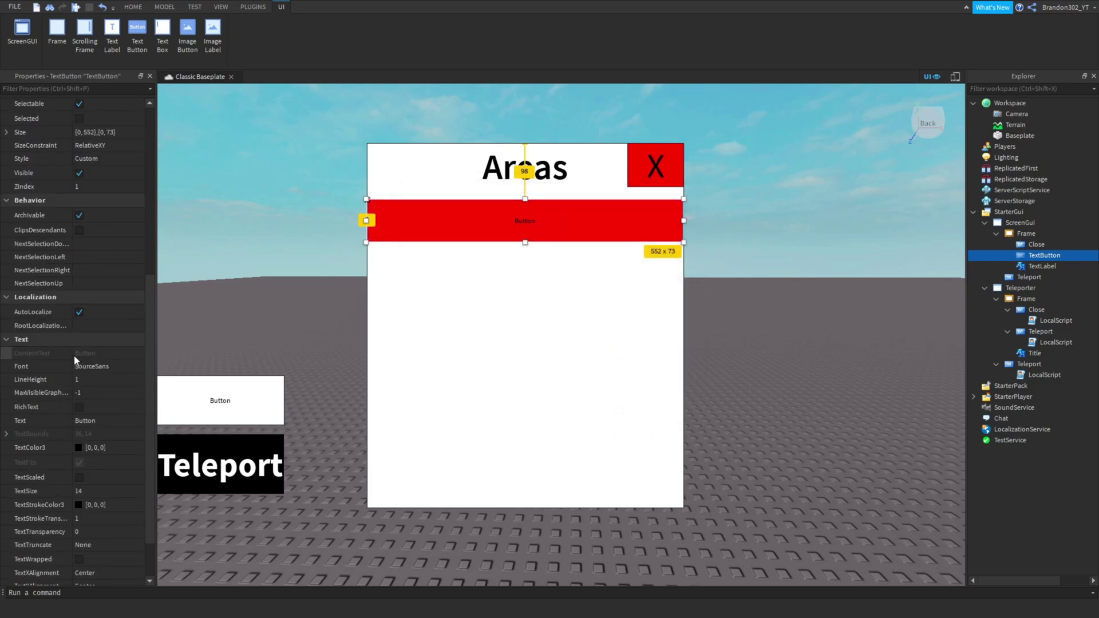
- Set the red button's text to 'Earth', turn on TextScaled, and use the SciFi font
left_click(102, 421)
key("BackSpace")
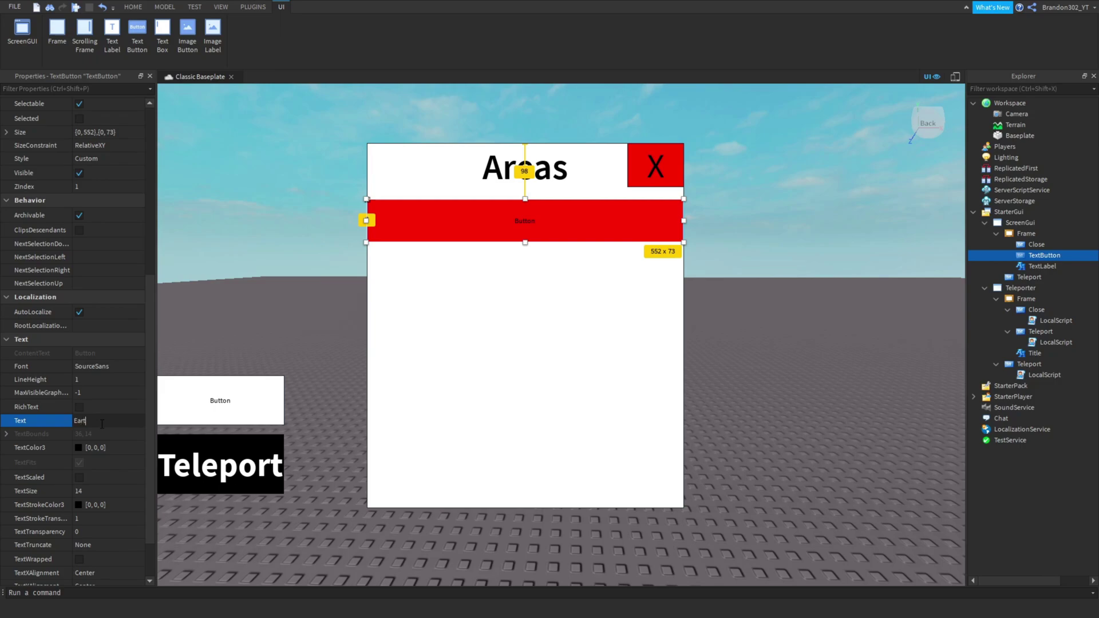
type("Earth")
key("Return")
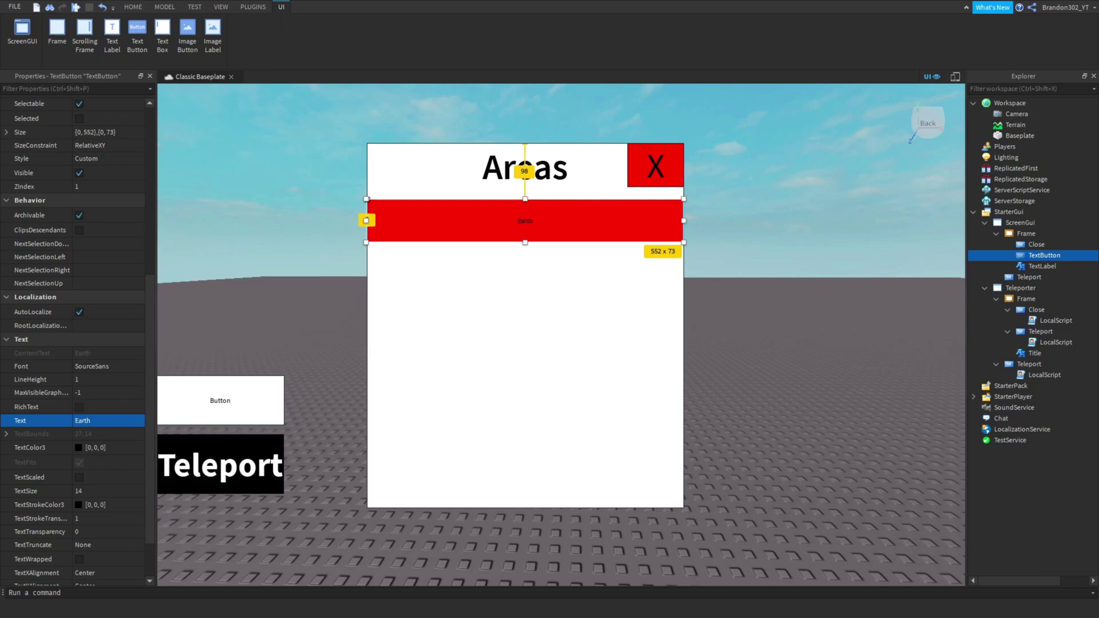
left_click(79, 477)
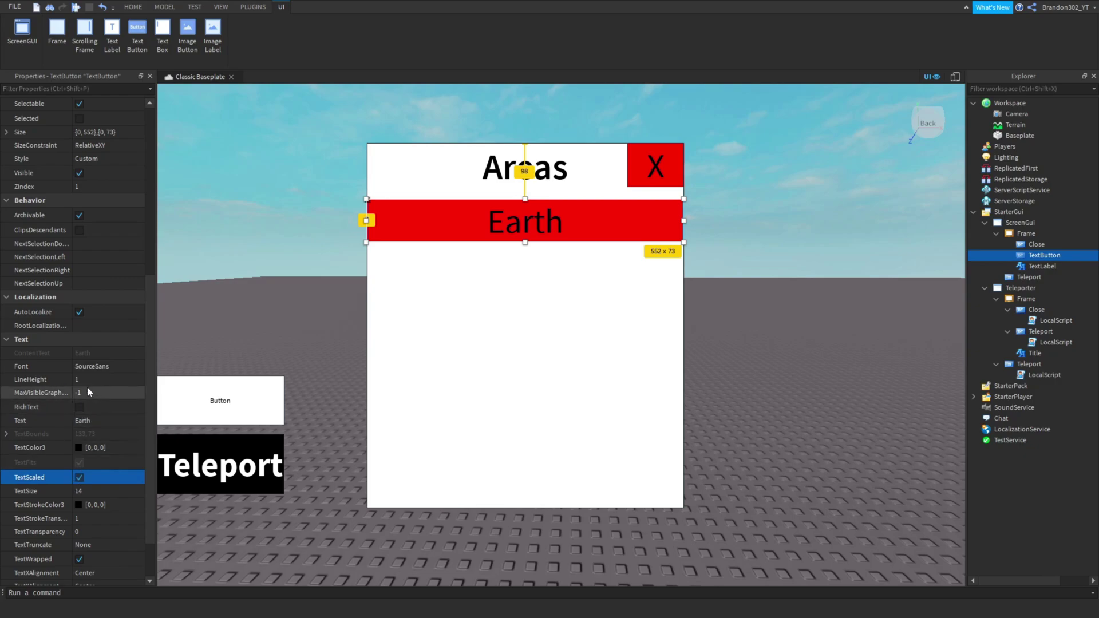
left_click(108, 368)
left_click(108, 367)
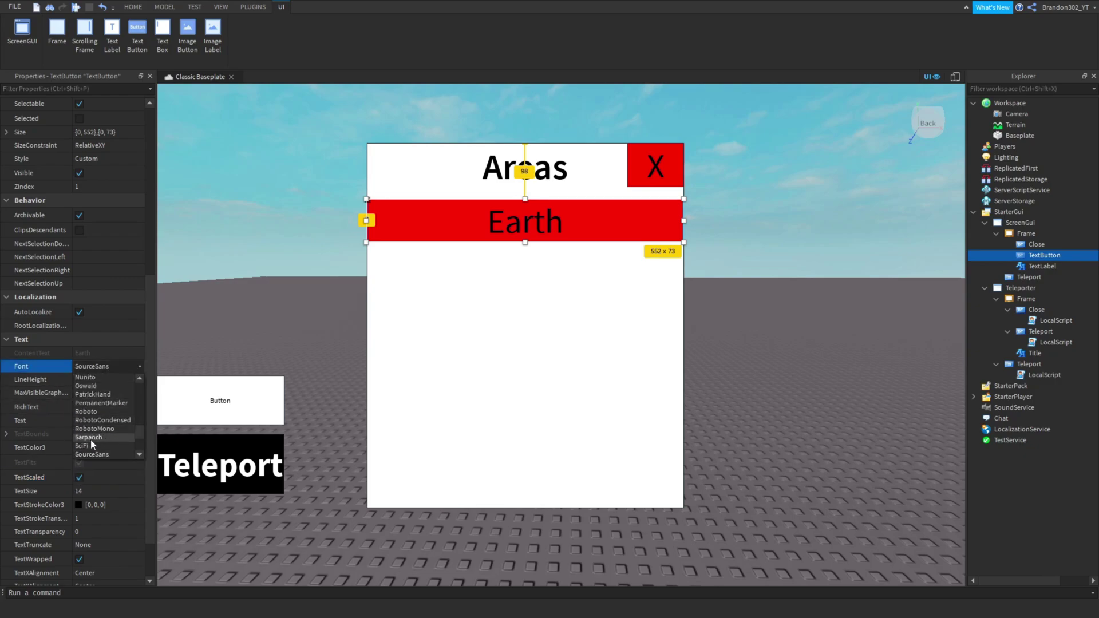
left_click(91, 437)
left_click(101, 369)
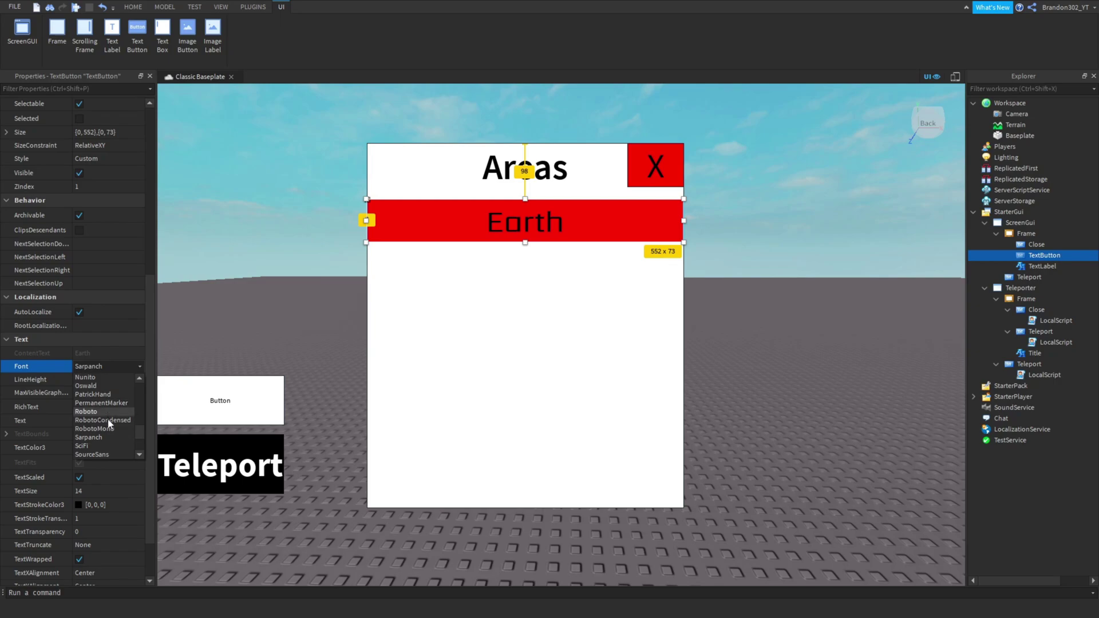
left_click(94, 448)
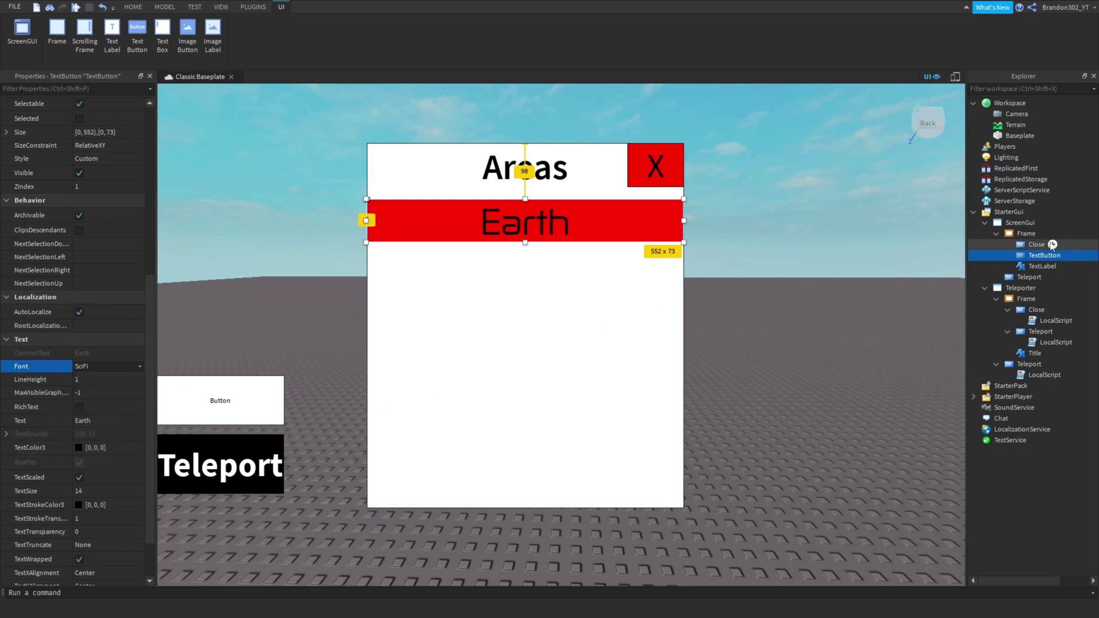